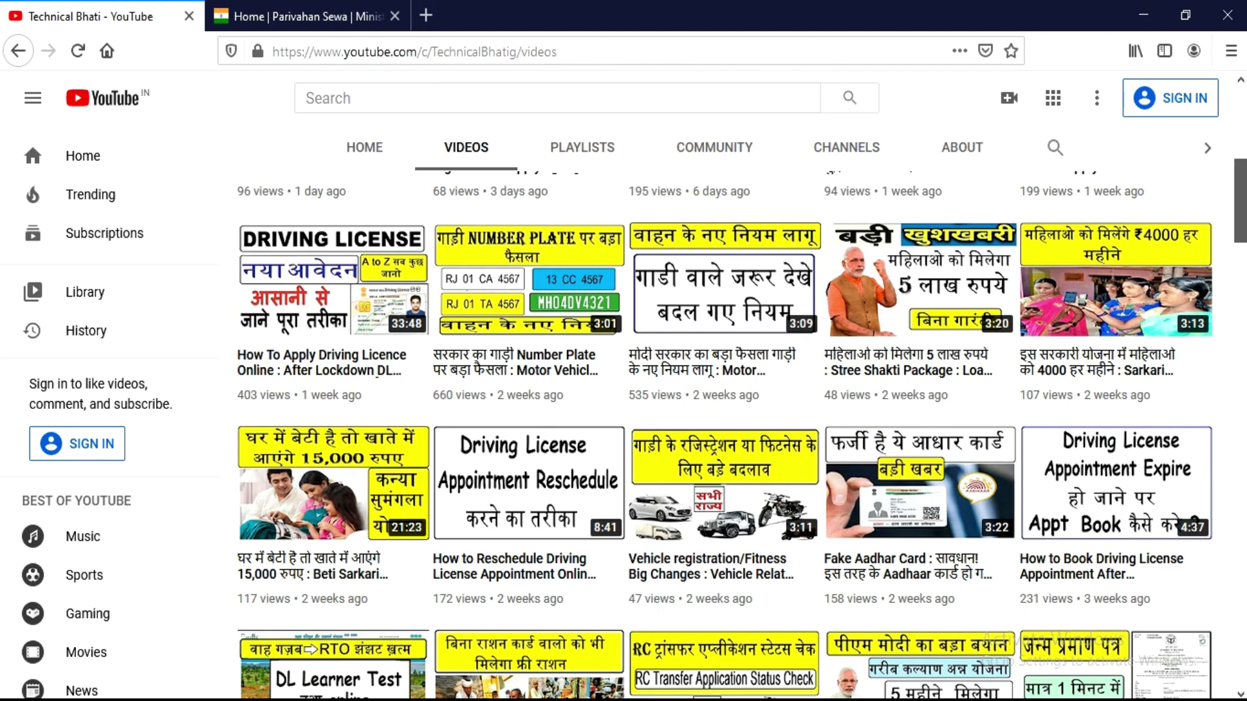
# Step: Browse the uploaded videos on the Technical Bhati channel page
pyautogui.scroll(-5, 1242, 243)
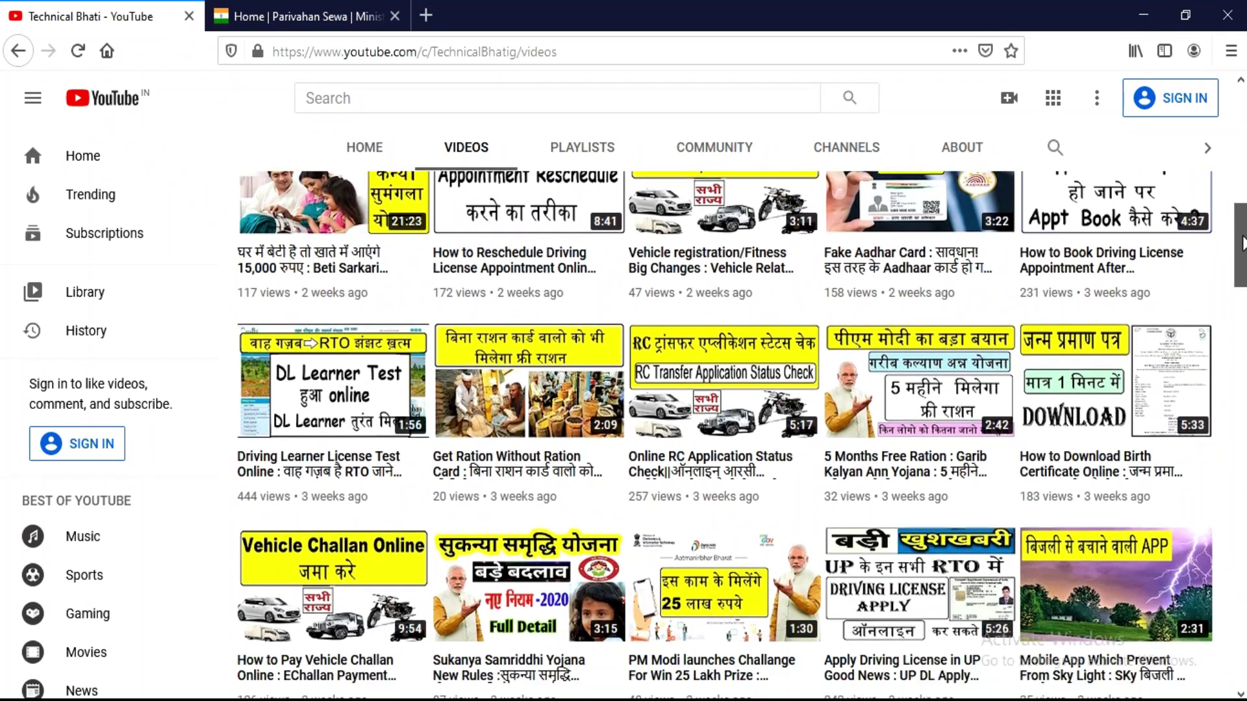
pyautogui.moveTo(1242, 244); pyautogui.dragTo(1241, 115)
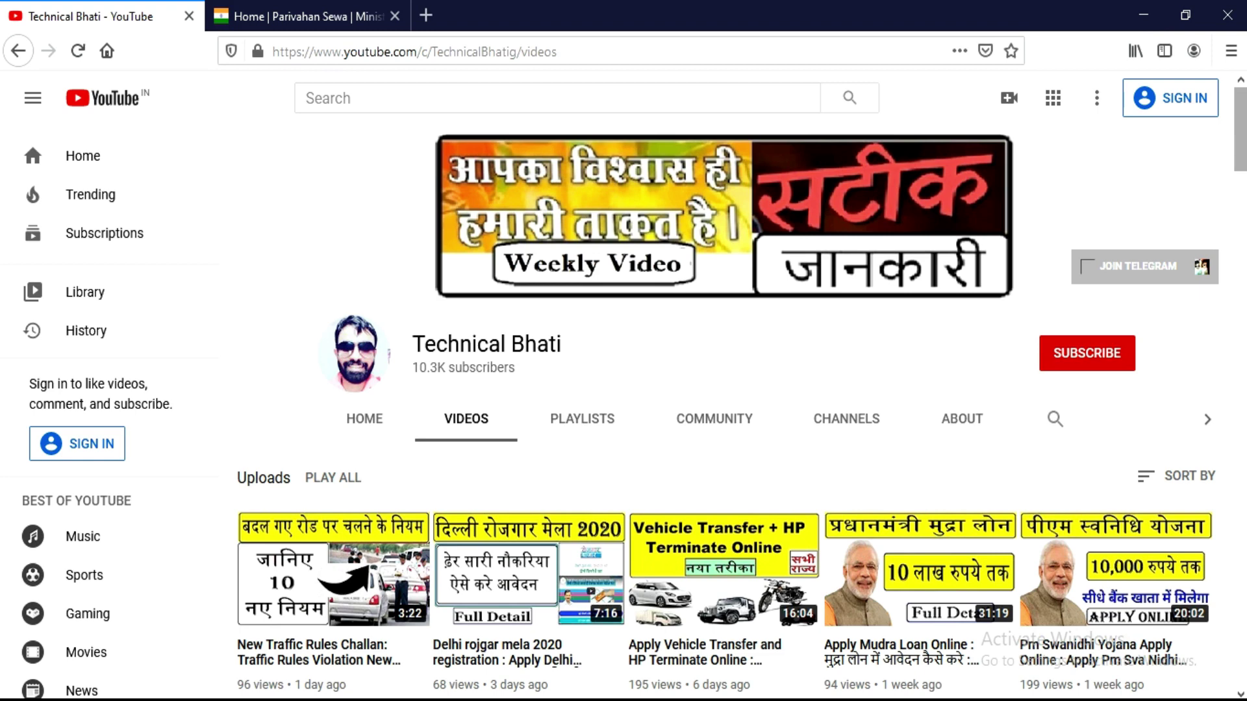
pyautogui.scroll(-1, 741, 390)
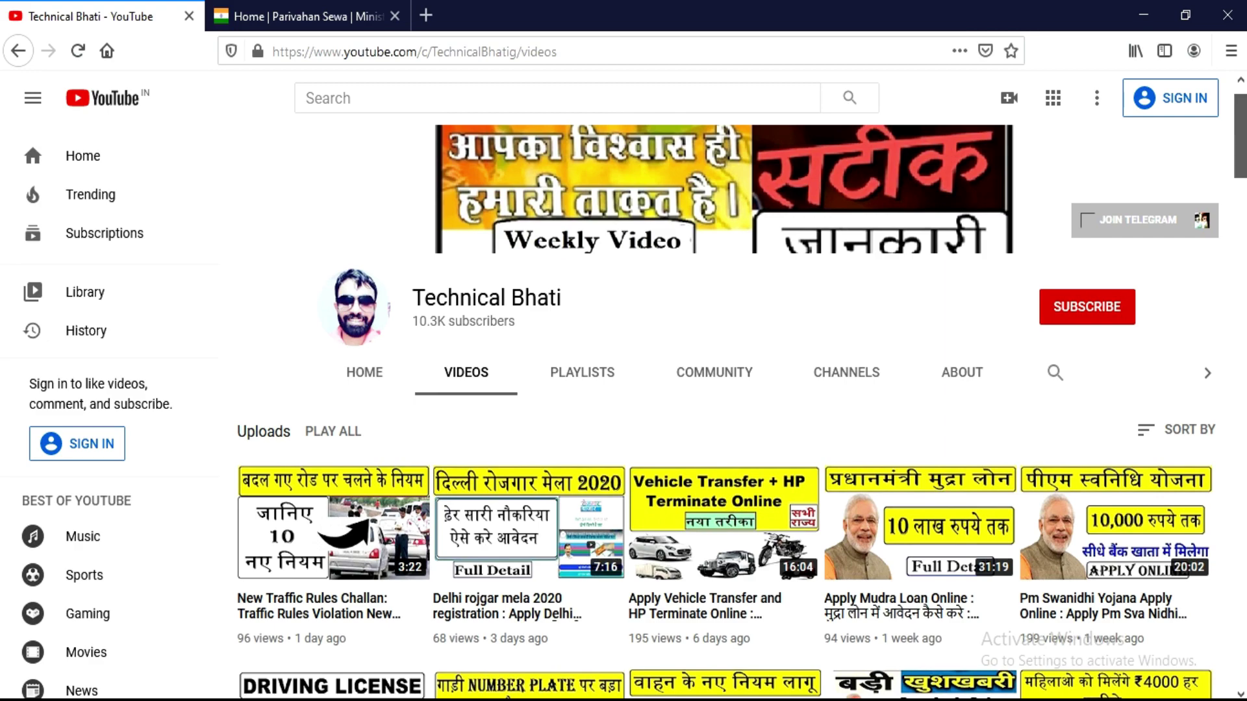
pyautogui.scroll(-1, 741, 397)
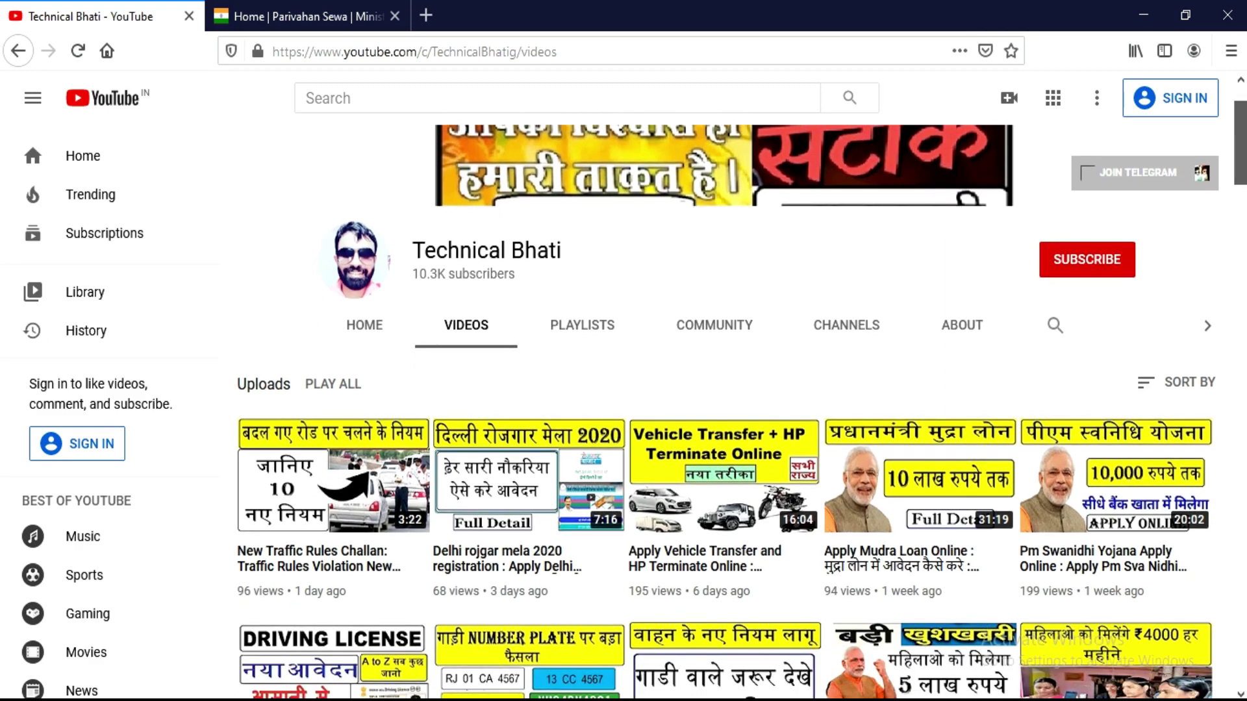
pyautogui.scroll(-10, 741, 396)
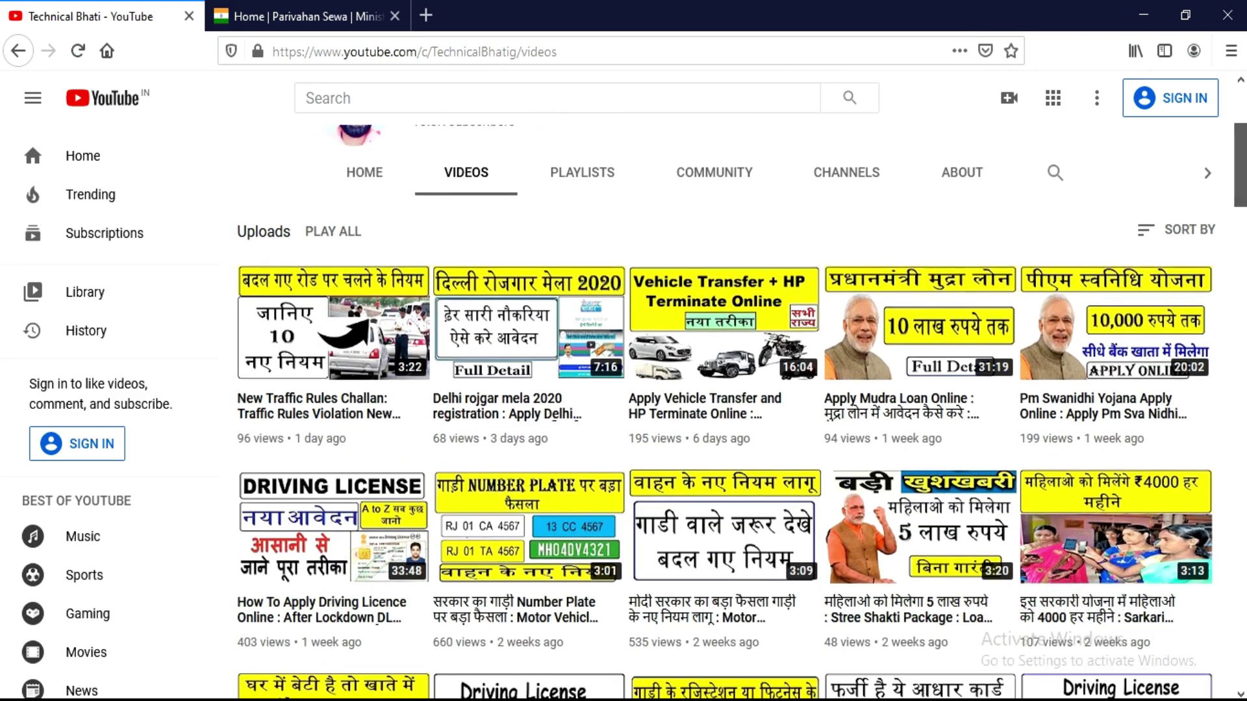
pyautogui.scroll(-17, 741, 396)
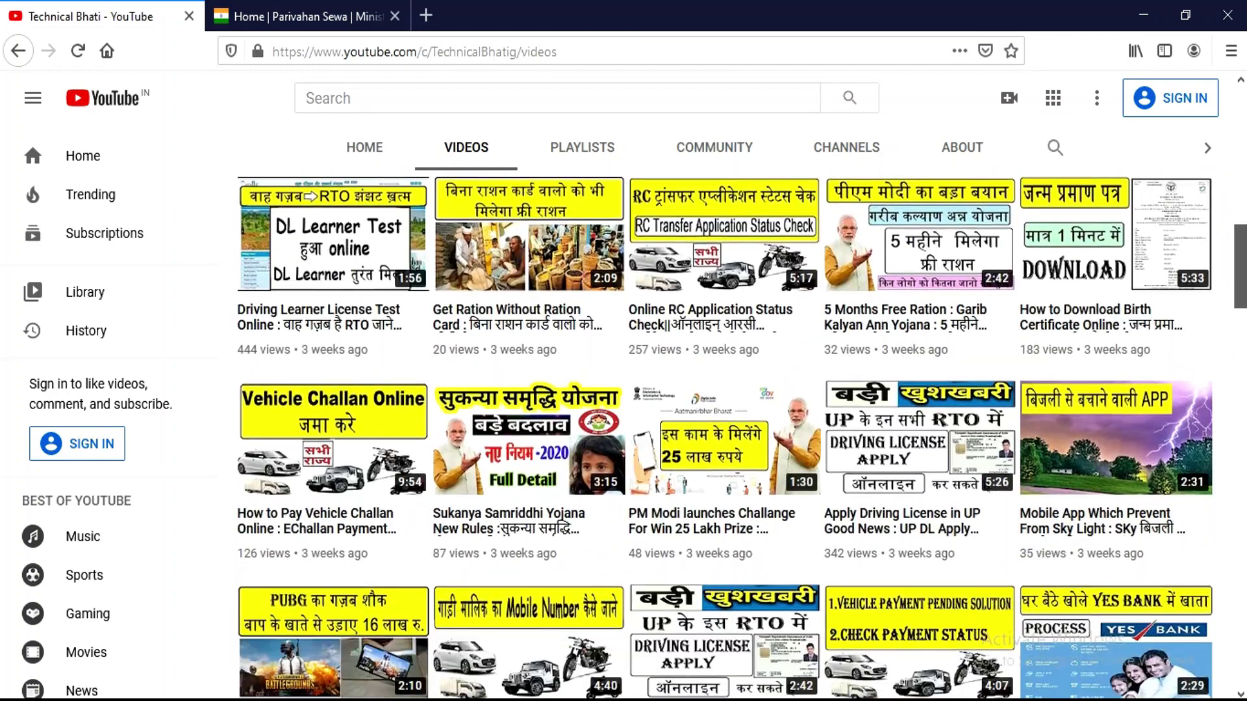
pyautogui.scroll(20, 945, 237)
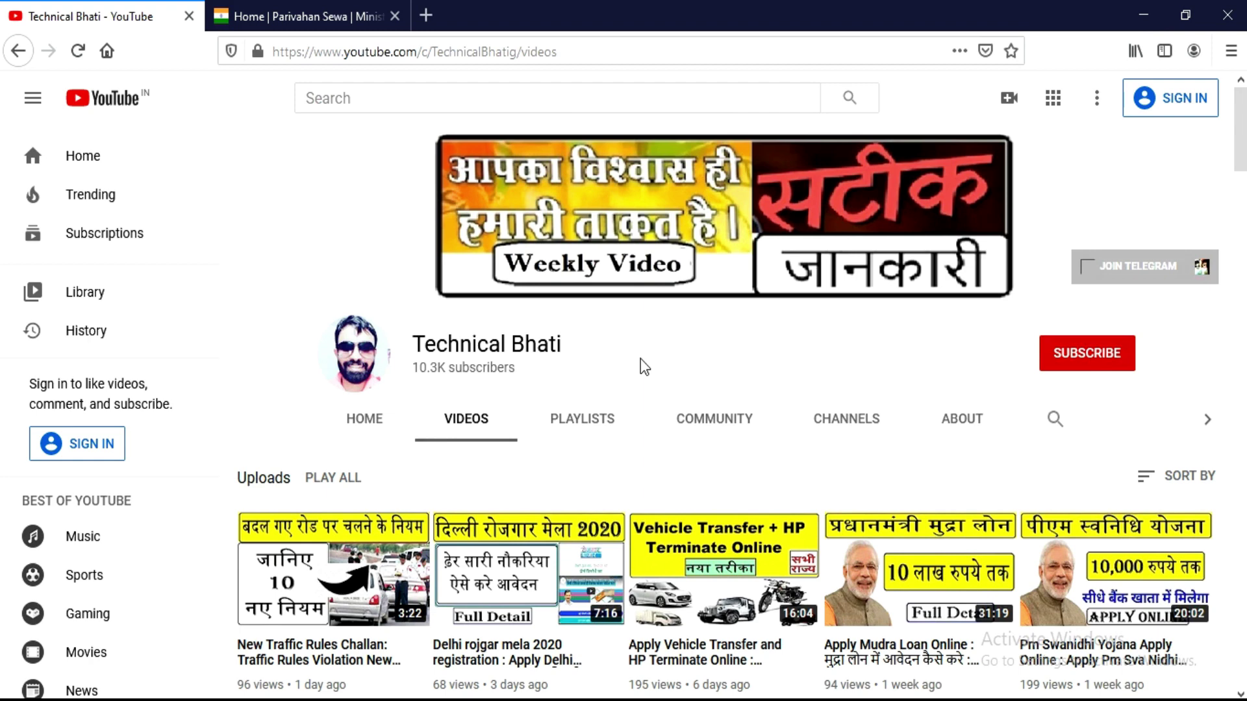
# Step: Search the web for "parivahan" and open the Parivahan Sewa home page from the results
pyautogui.click(314, 10)
pyautogui.click(114, 11)
pyautogui.click(264, 9)
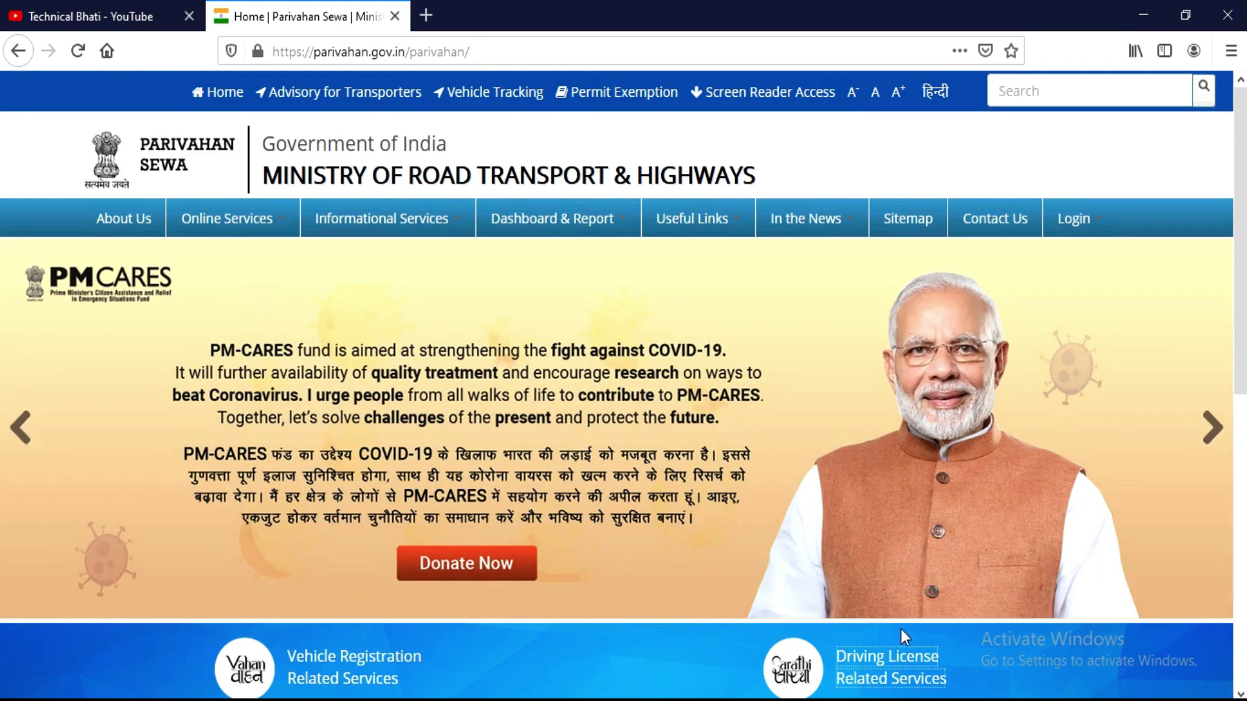
pyautogui.click(487, 52)
pyautogui.write('PAR')
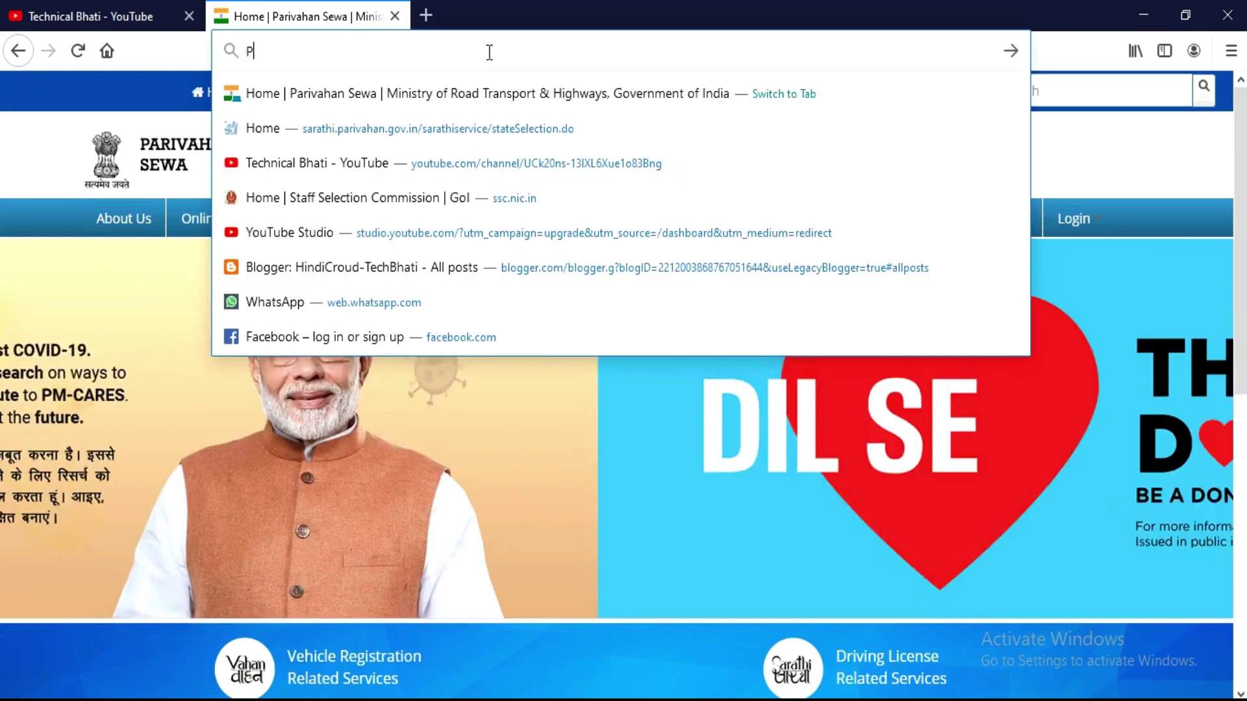
pyautogui.press('Down')
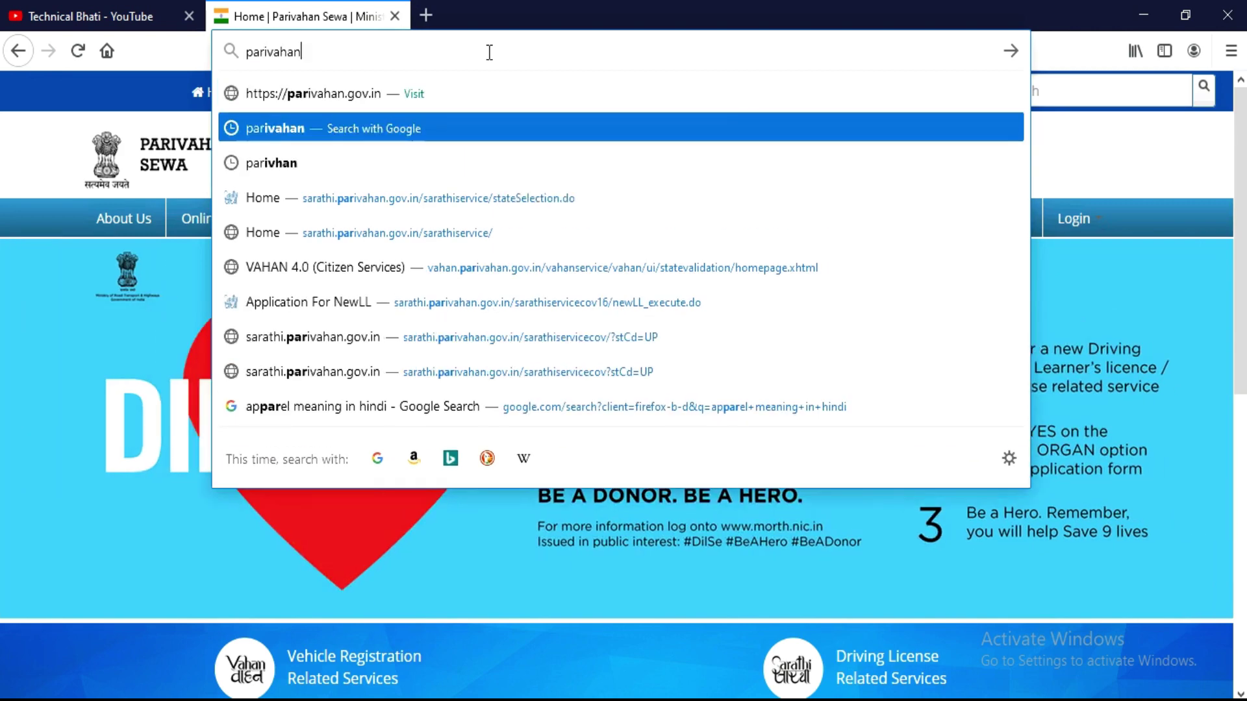
pyautogui.press('Return')
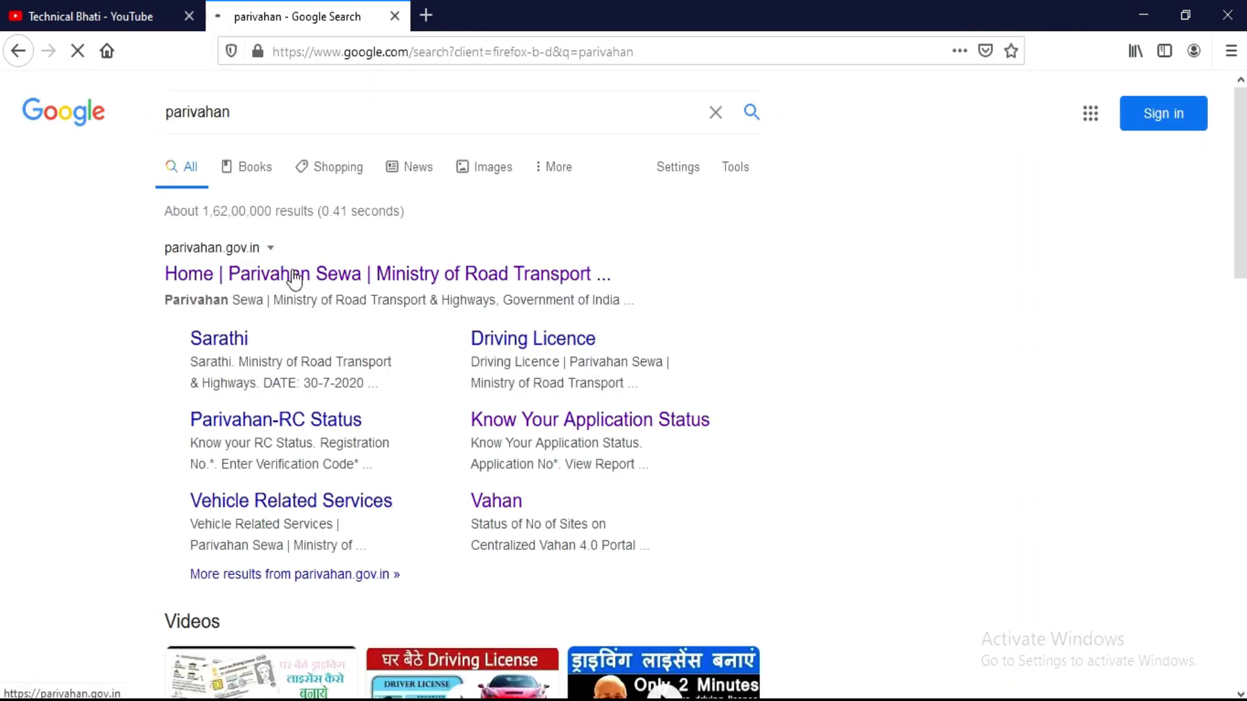
pyautogui.click(258, 281)
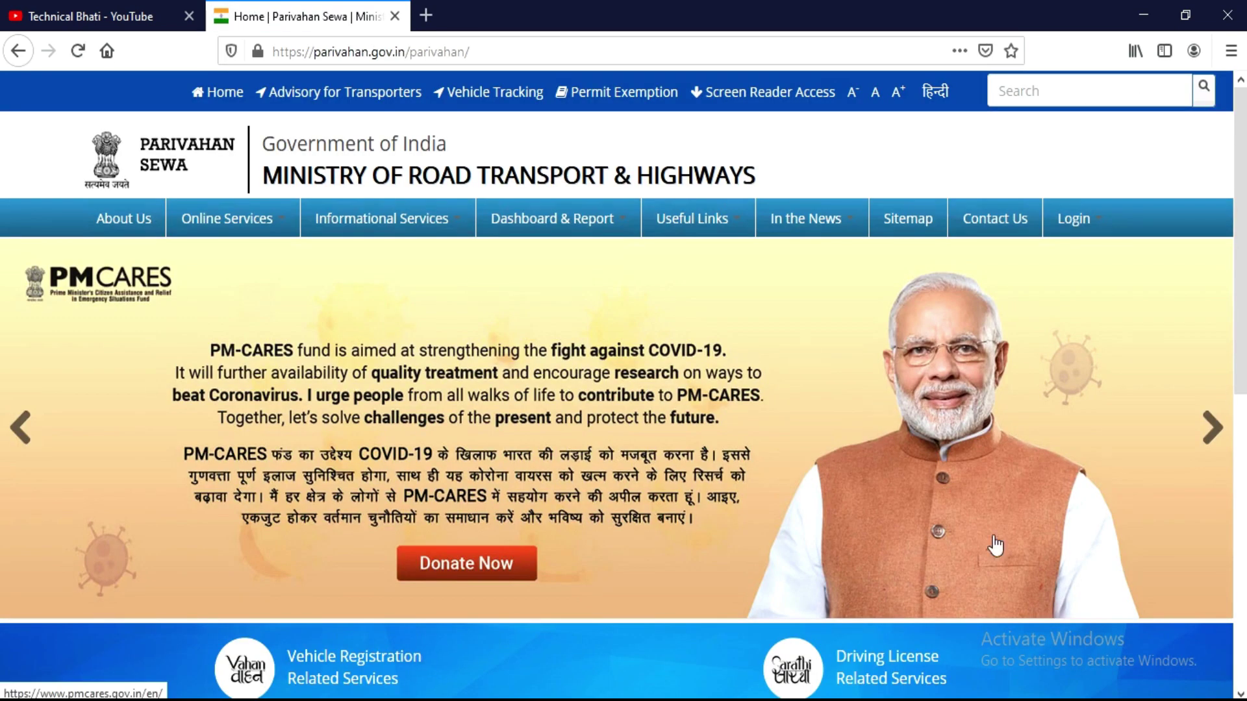
# Step: Open the driving licence related services and select Uttar Pradesh as the service state
pyautogui.click(885, 686)
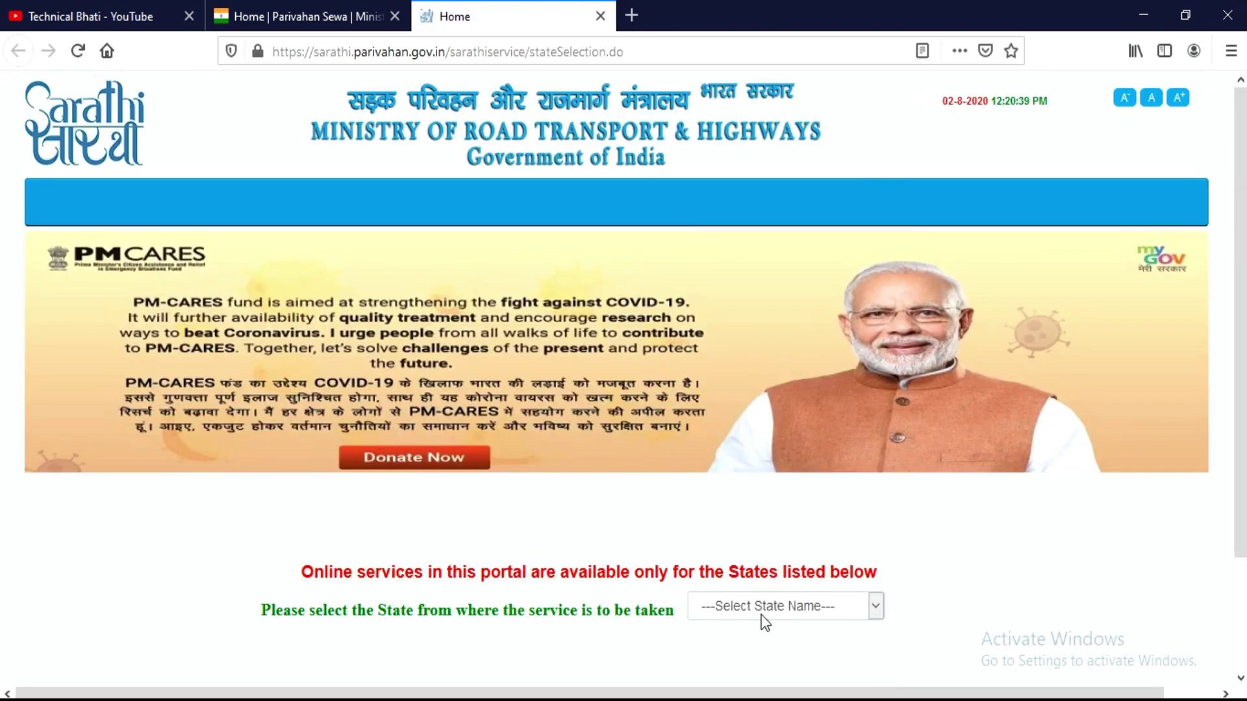
pyautogui.click(769, 610)
pyautogui.press('u')
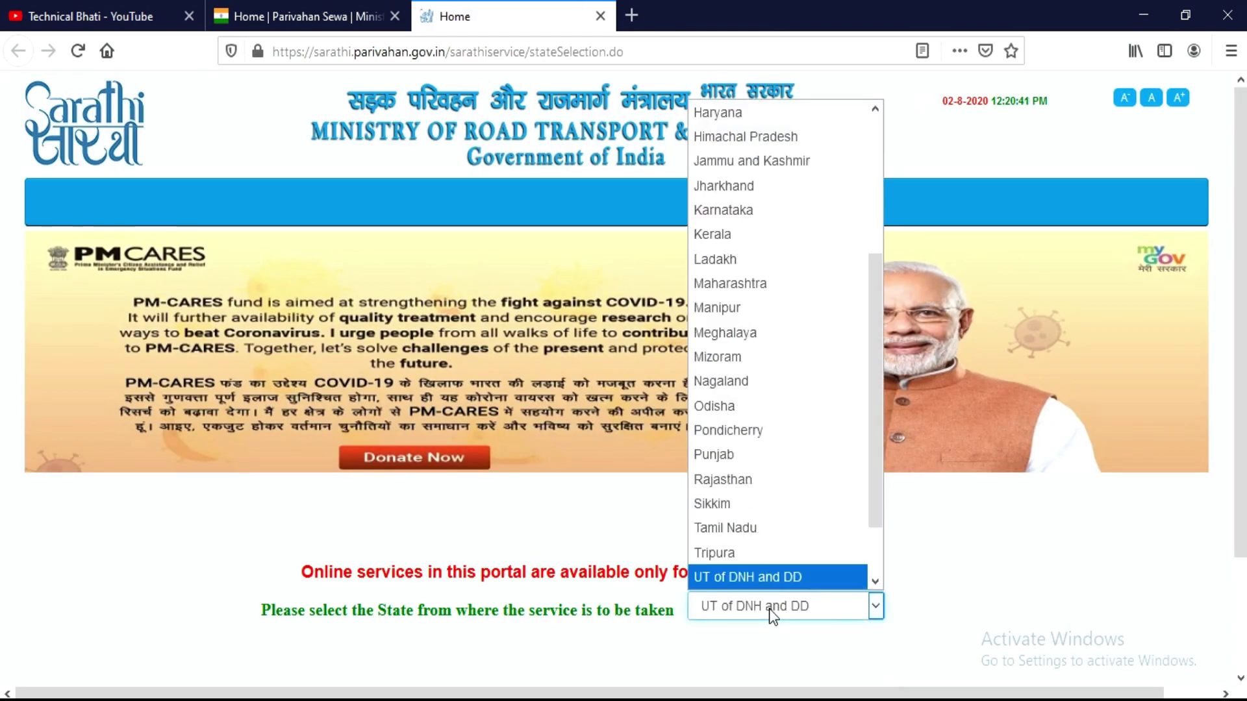
pyautogui.press('Down')
pyautogui.press('Down')
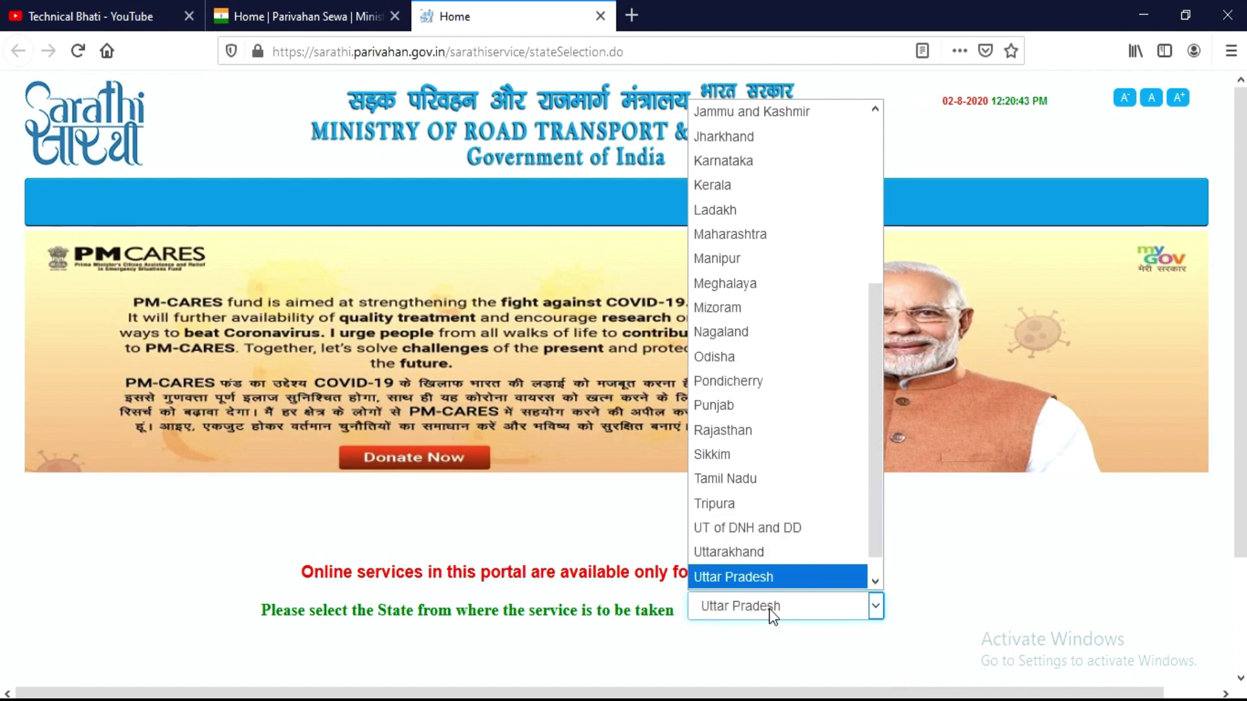
pyautogui.press('Return')
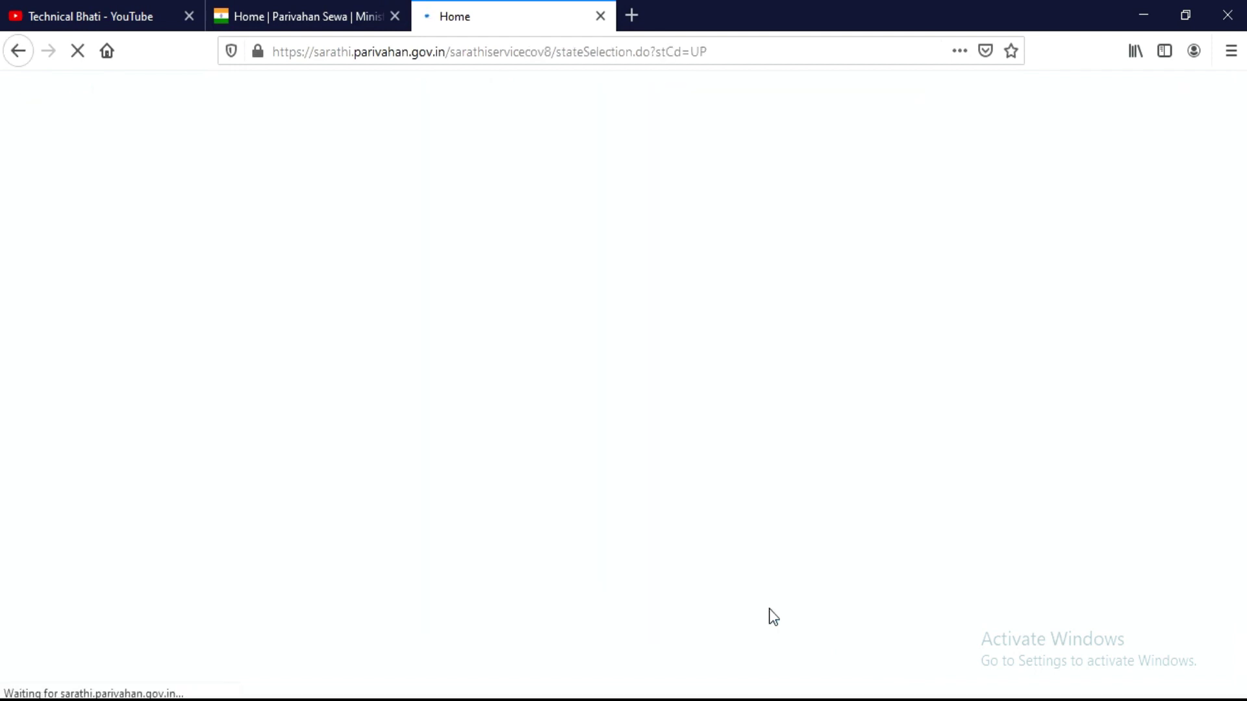
# Step: Start an online application for a new learner's licence and continue past the submission instructions
pyautogui.scroll(-3, 189, 435)
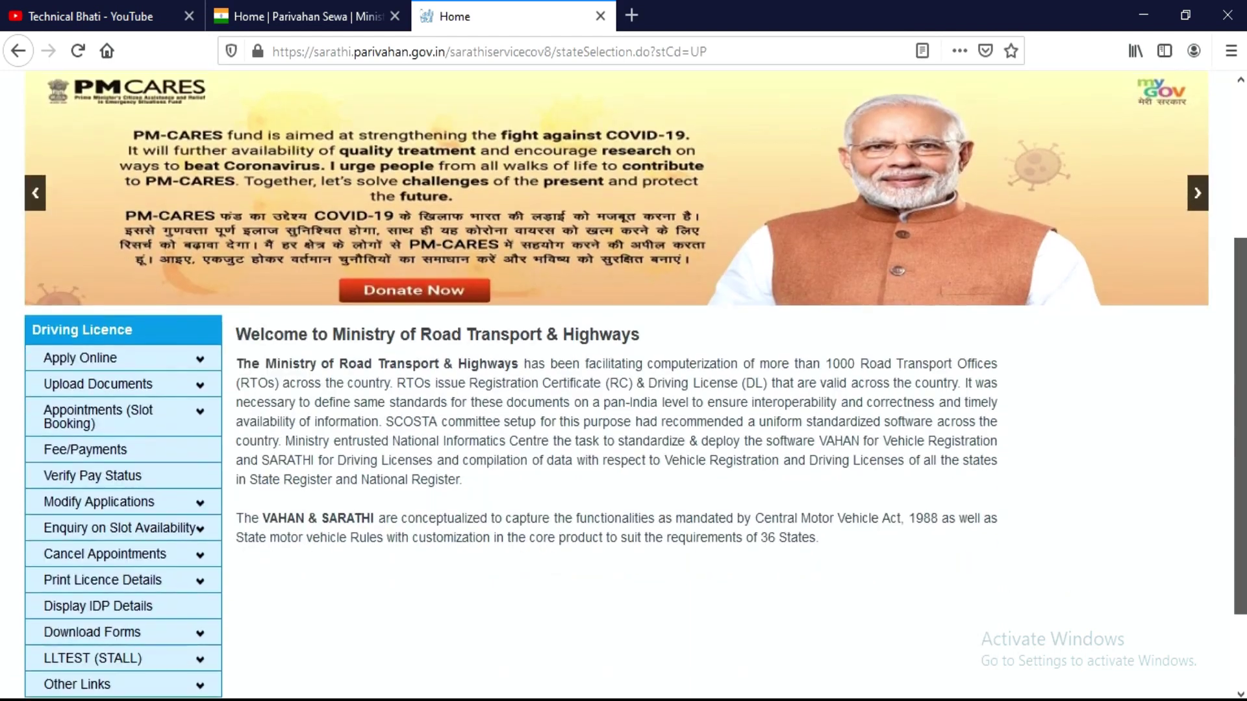
pyautogui.click(151, 364)
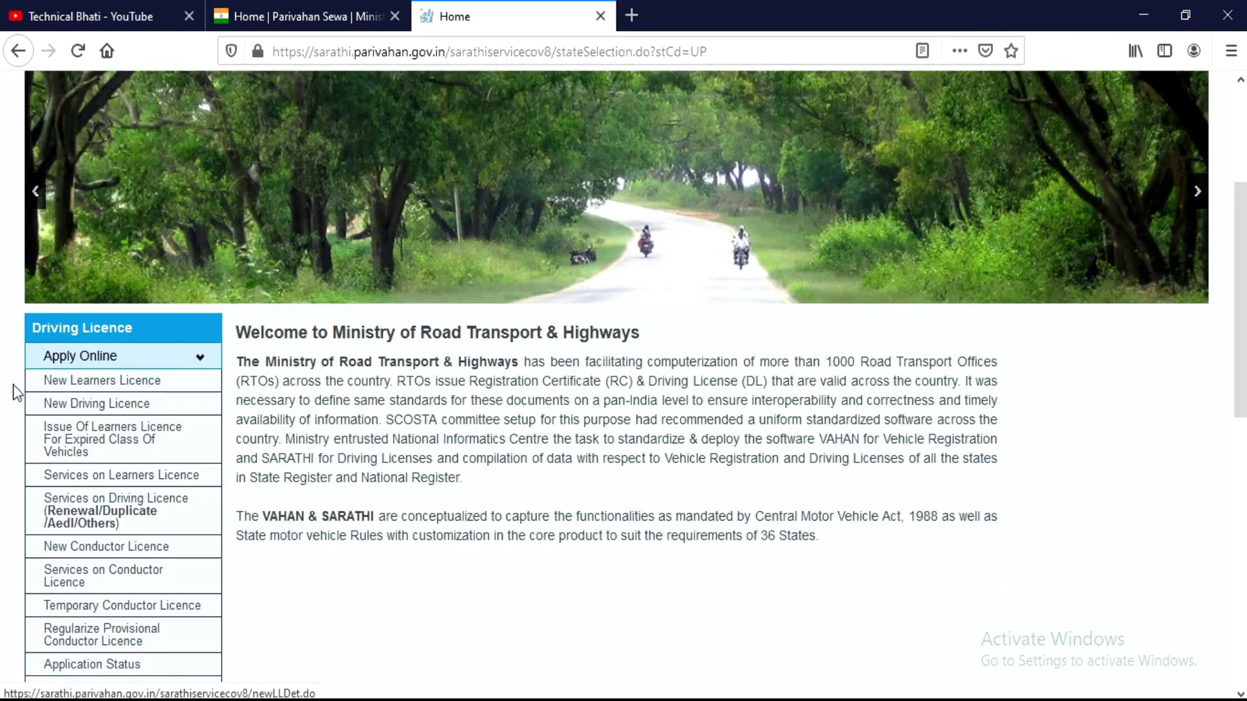
pyautogui.click(114, 390)
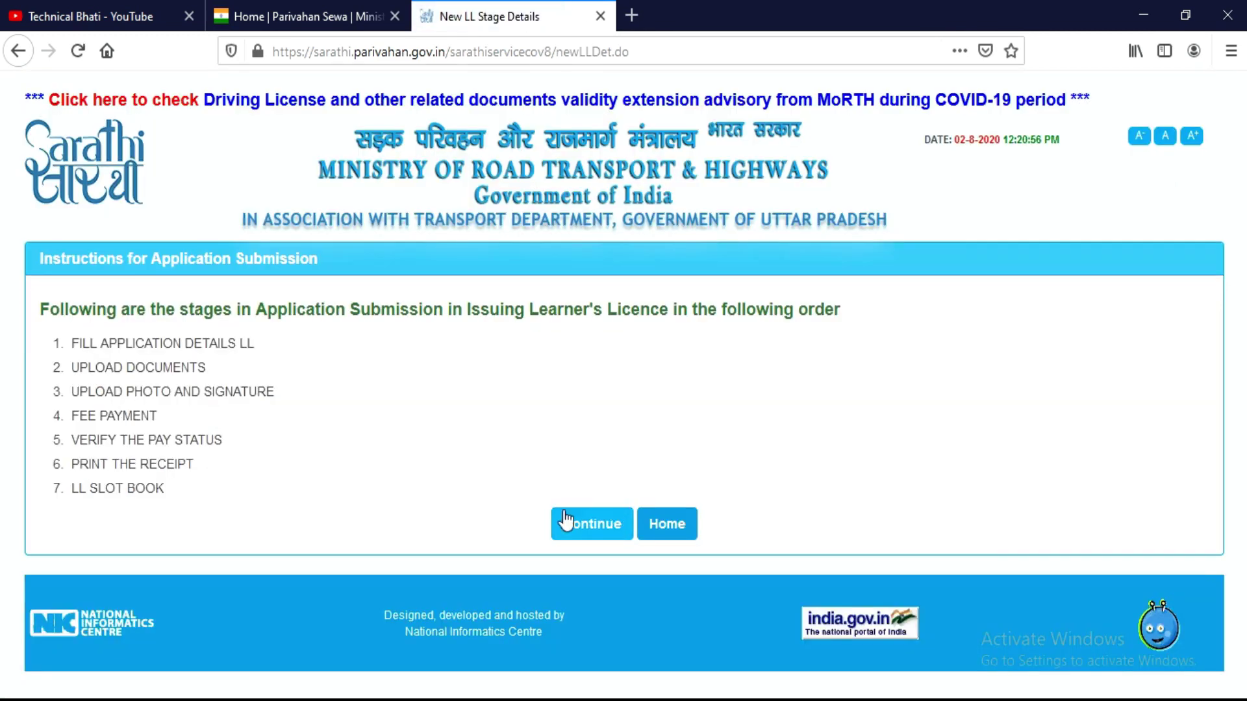
pyautogui.click(570, 528)
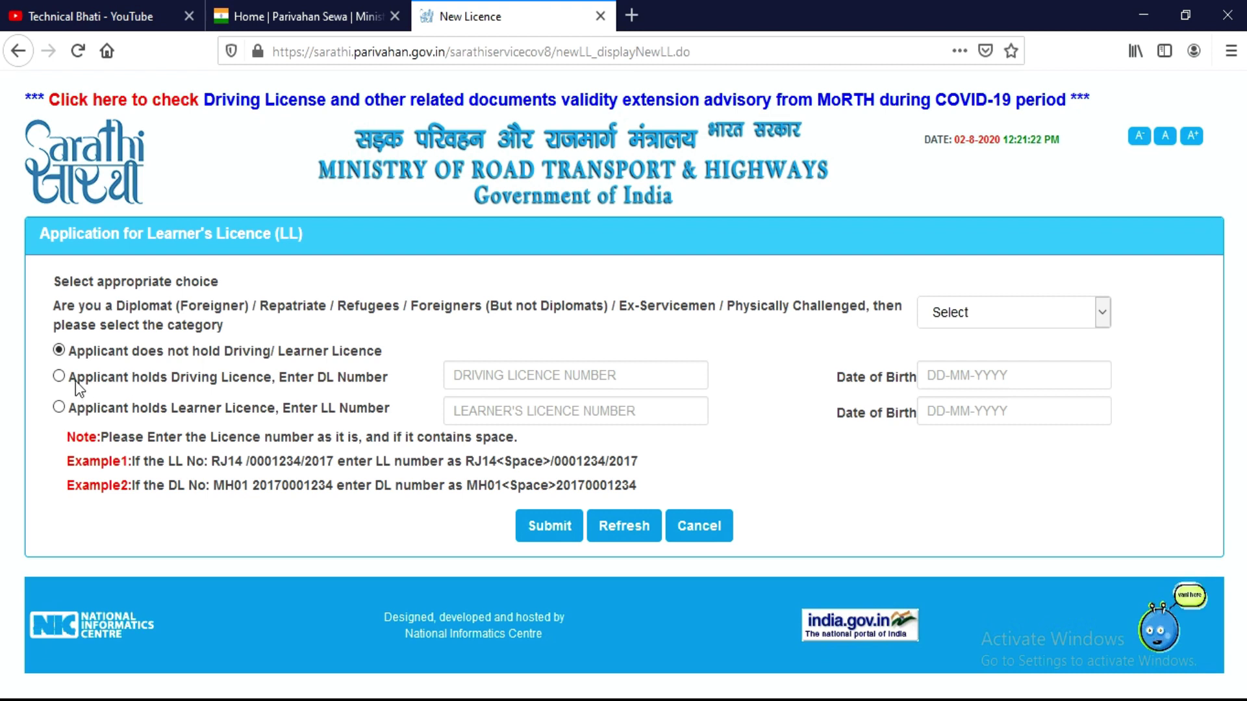
# Step: Declare that the applicant holds a driving licence, enter its number and the date of birth, and confirm the retrieved applicant details
pyautogui.click(59, 379)
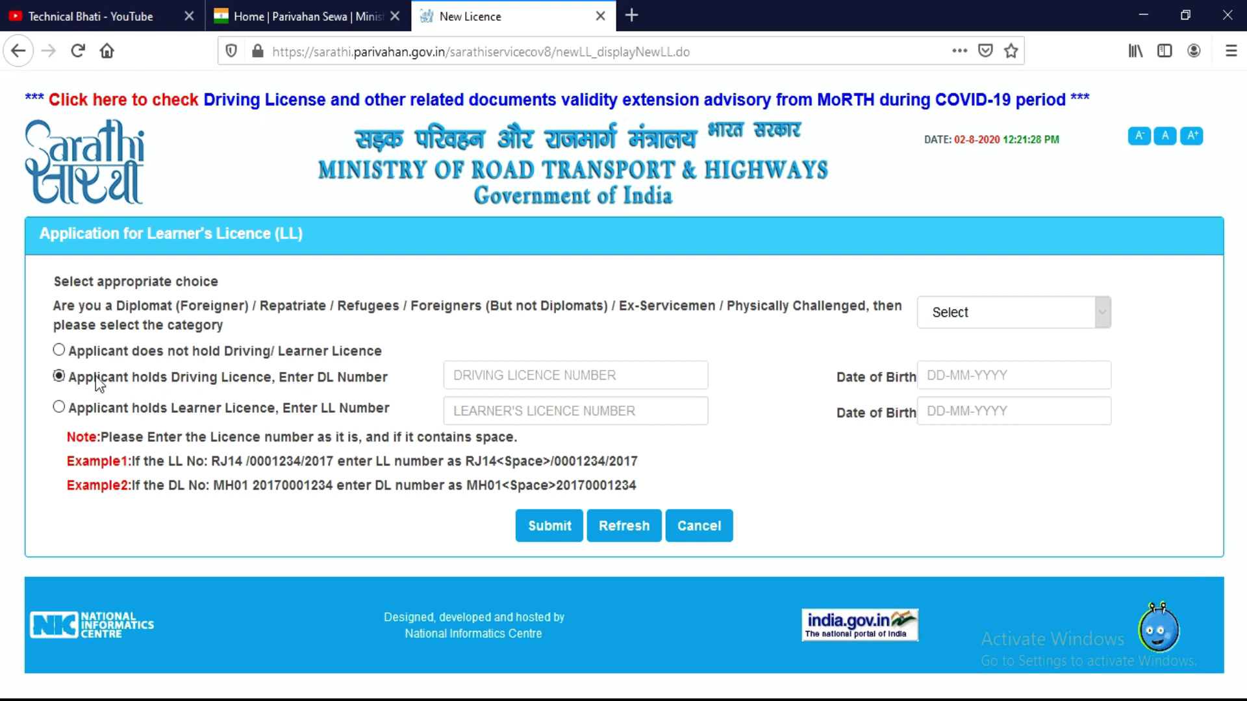
pyautogui.click(491, 375)
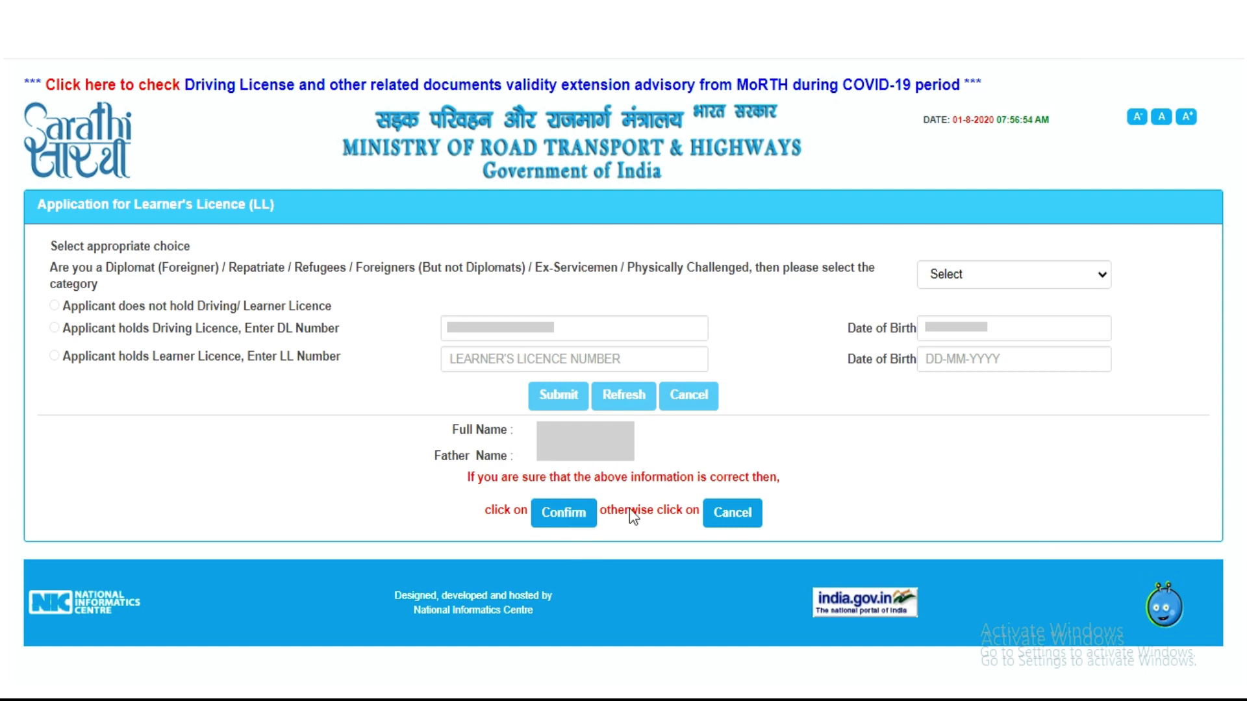
pyautogui.click(563, 519)
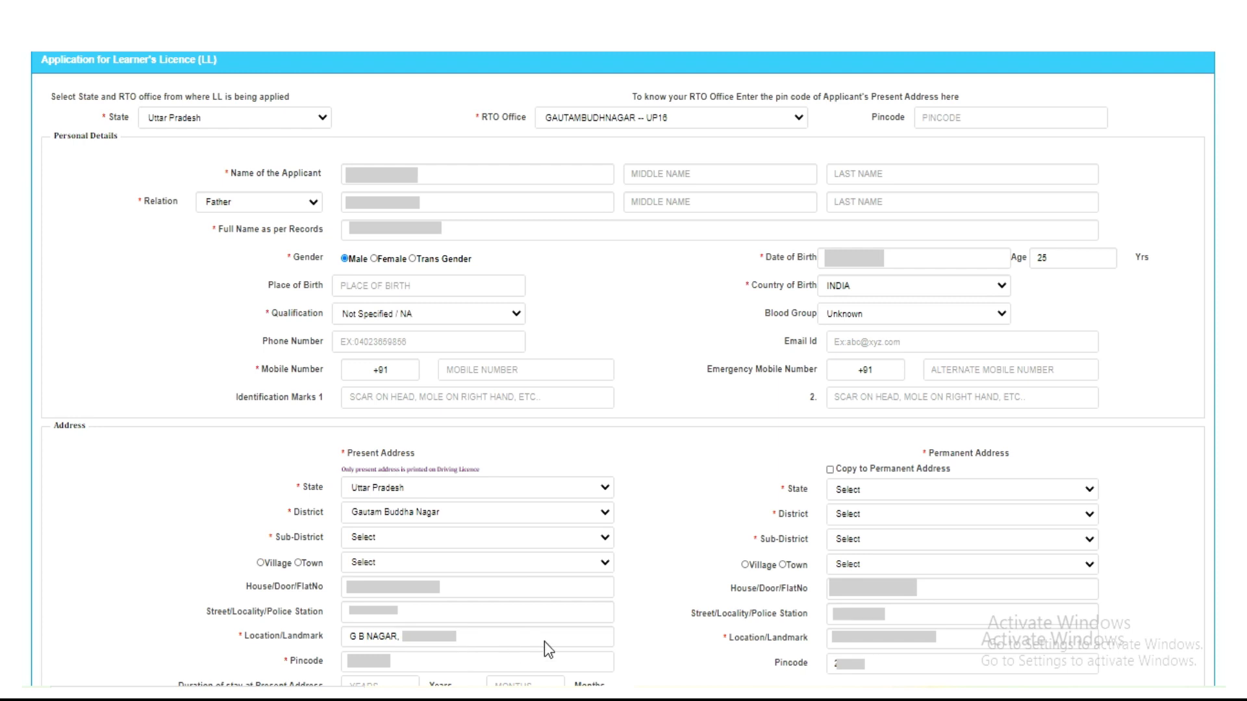
# Step: Add Transport Vehicle-M/HMV (Goods & Passenger) (TRANS) to the selected vehicle classes and submit the learner's licence application
pyautogui.scroll(-7, 545, 643)
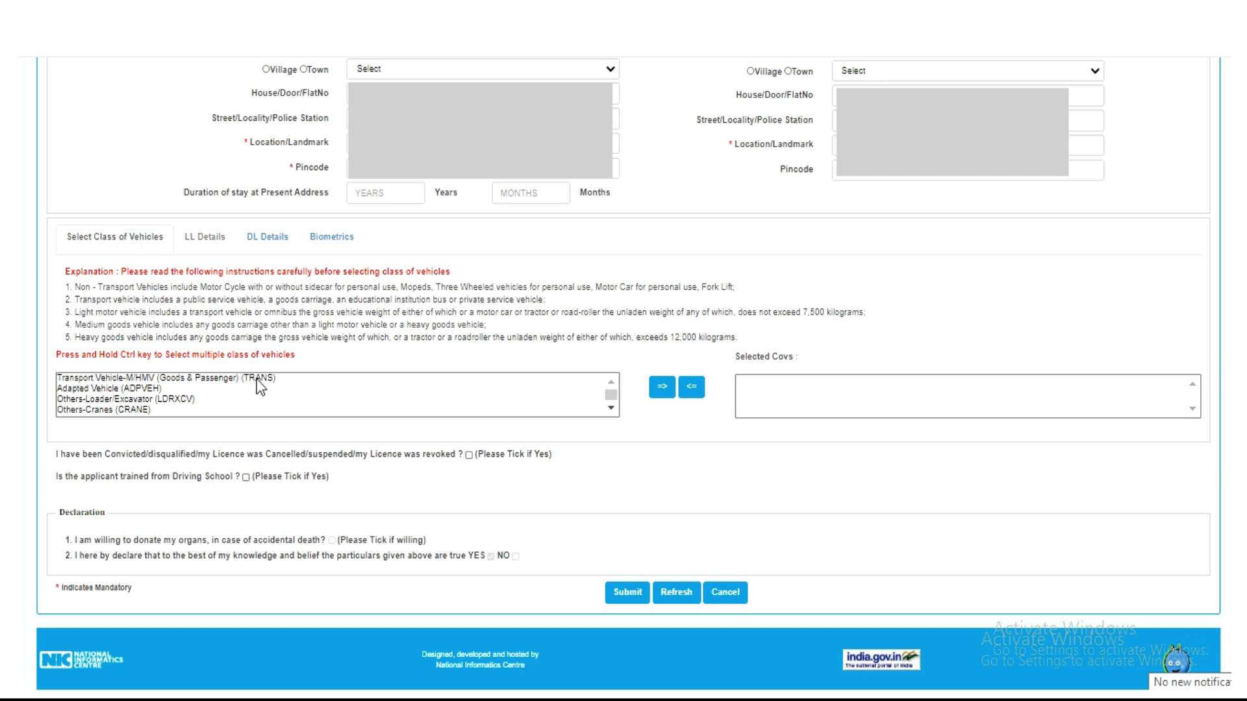
pyautogui.click(663, 387)
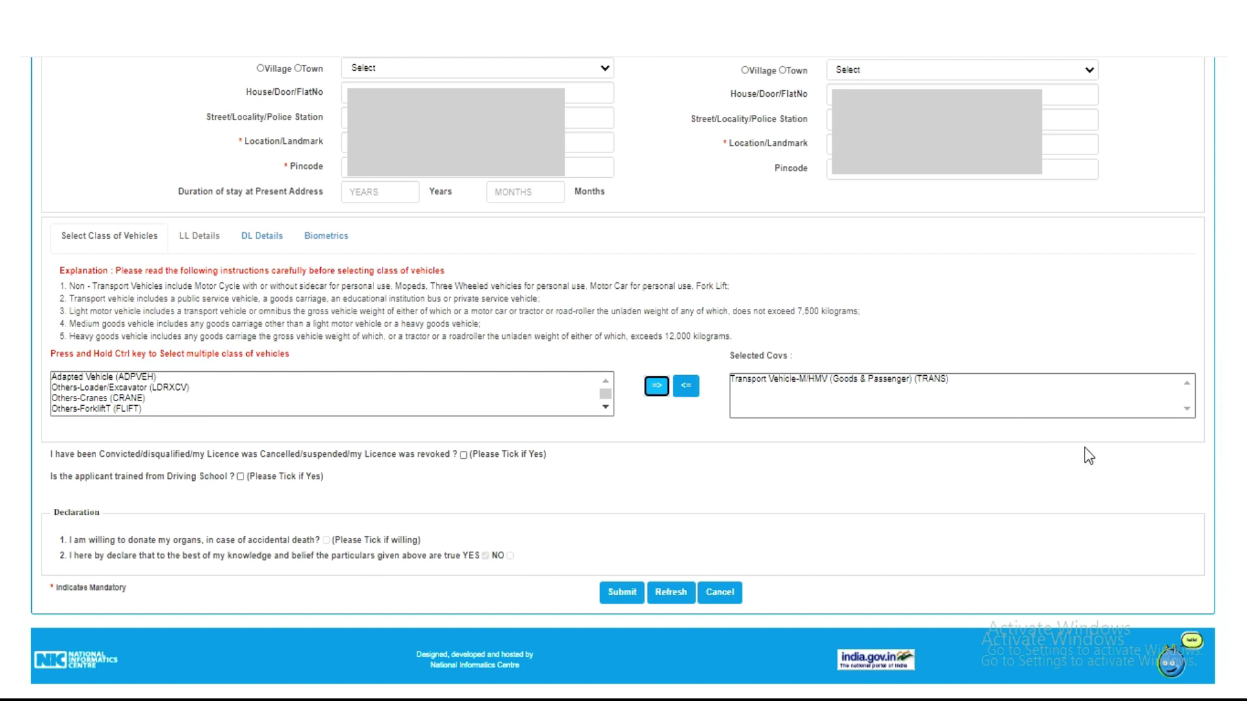
pyautogui.click(622, 593)
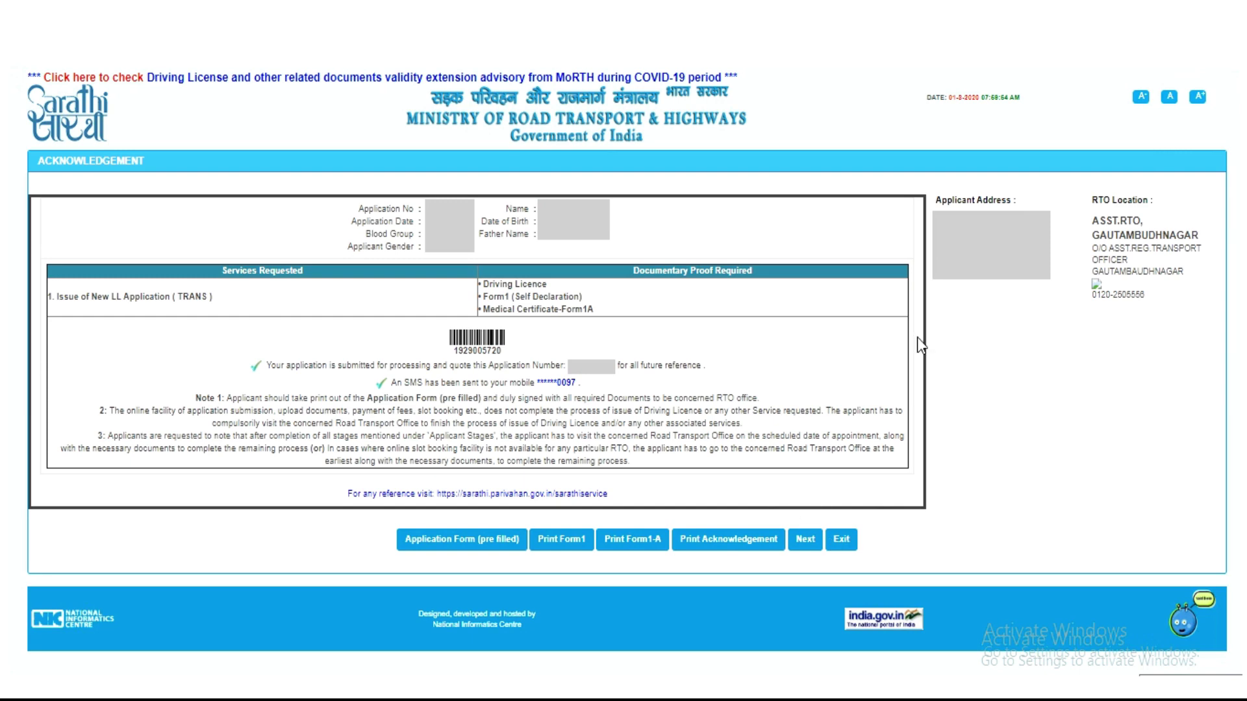
# Step: Continue from the acknowledgement, print Form1, and open the document upload stage with the applicant details accepted
pyautogui.click(809, 549)
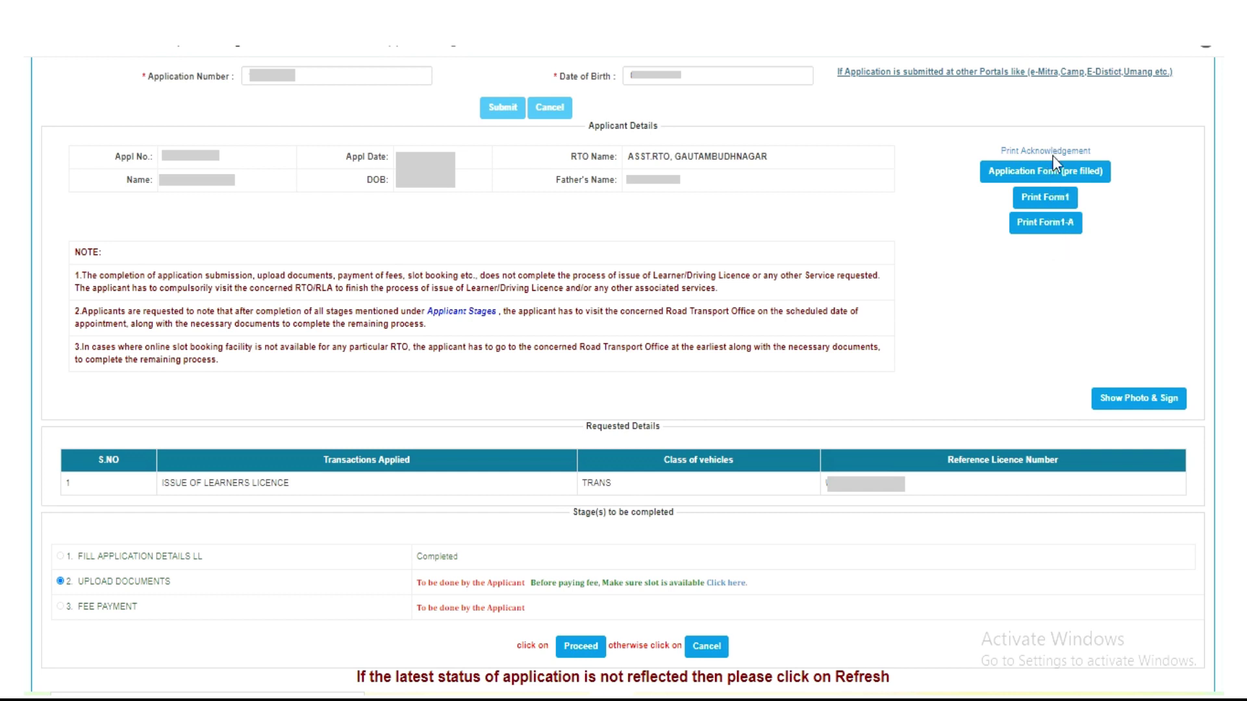
pyautogui.click(1042, 204)
pyautogui.click(575, 650)
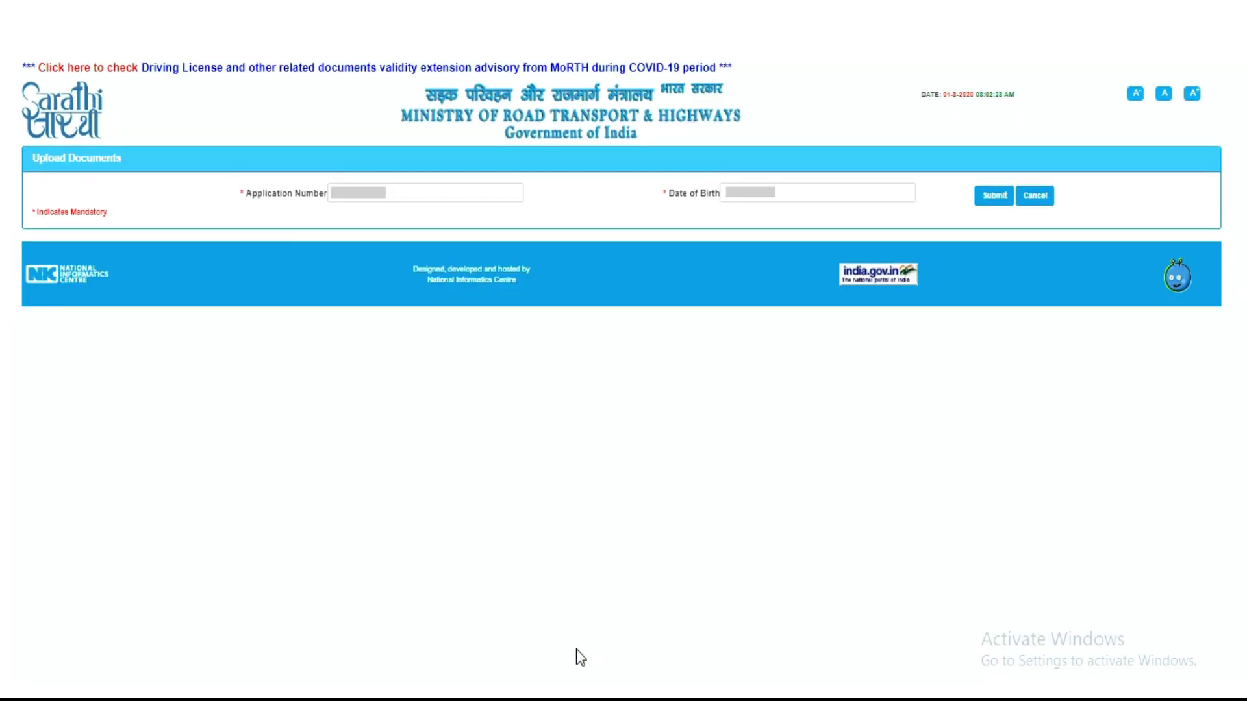
pyautogui.click(988, 197)
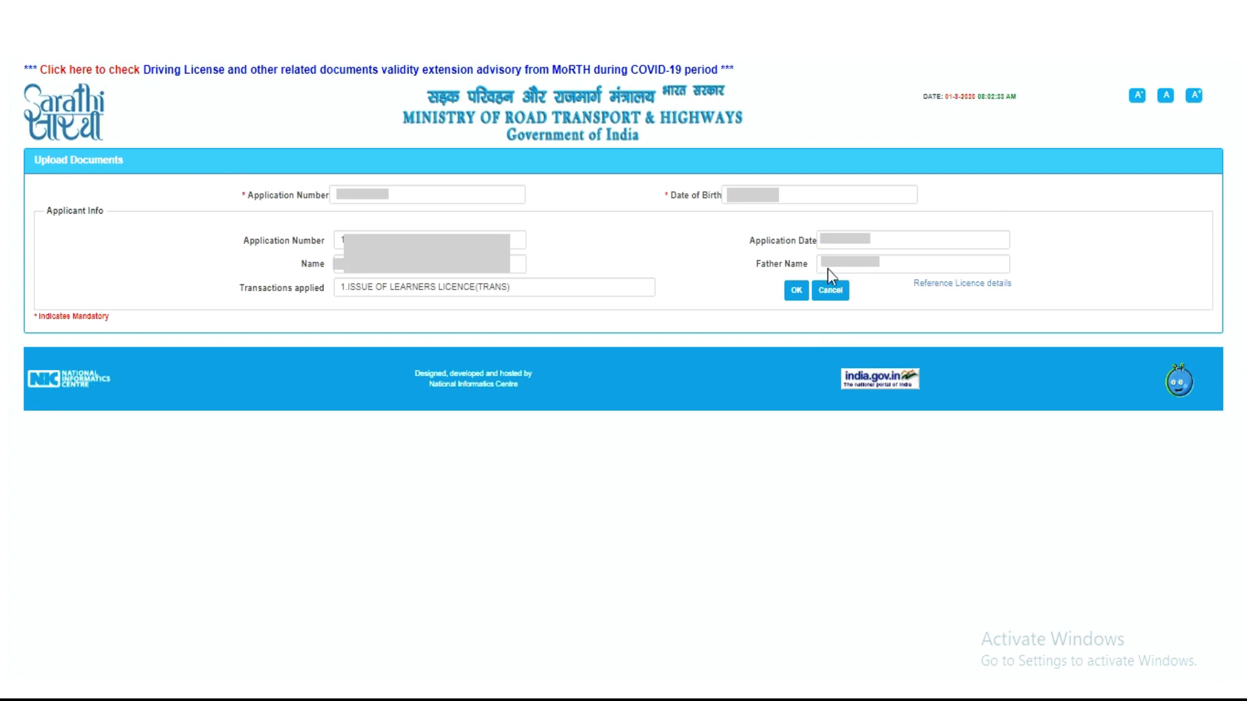
pyautogui.click(797, 291)
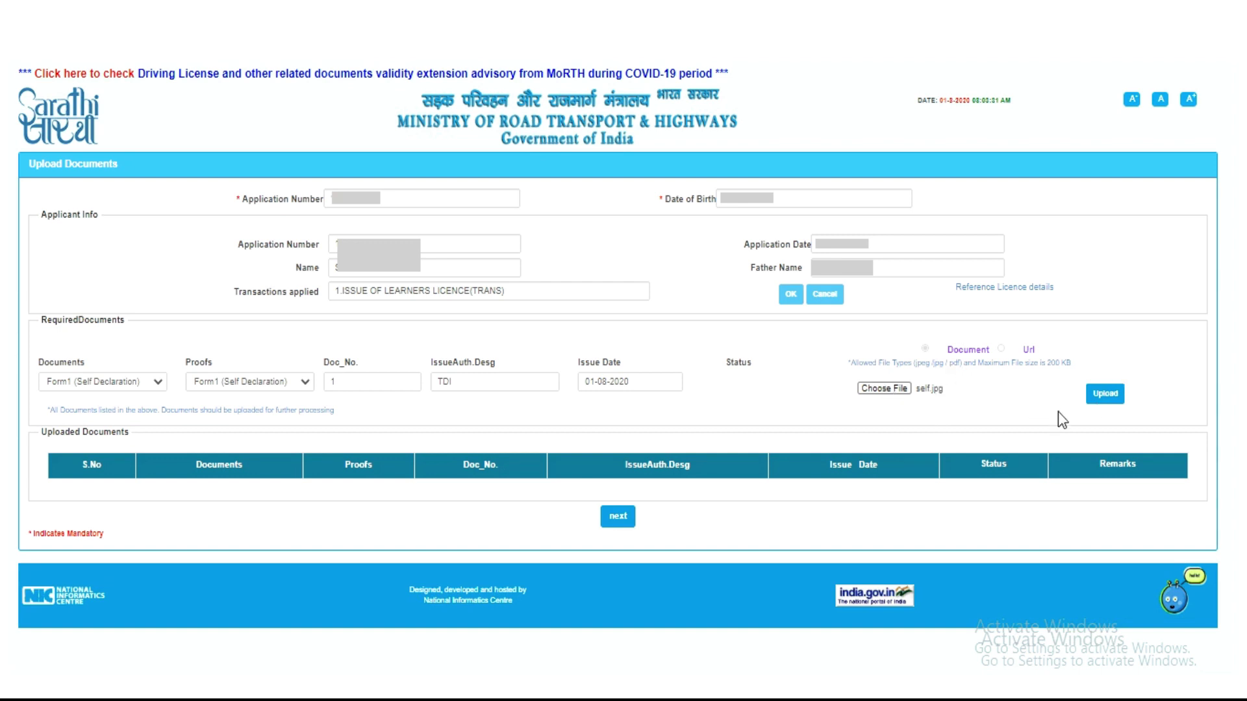
# Step: Upload and confirm self.jpg as Form1 (Self Declaration), add the Form1A medical certificate numbered 2 and dated 05-07-2020, and finish the document stage
pyautogui.click(1105, 394)
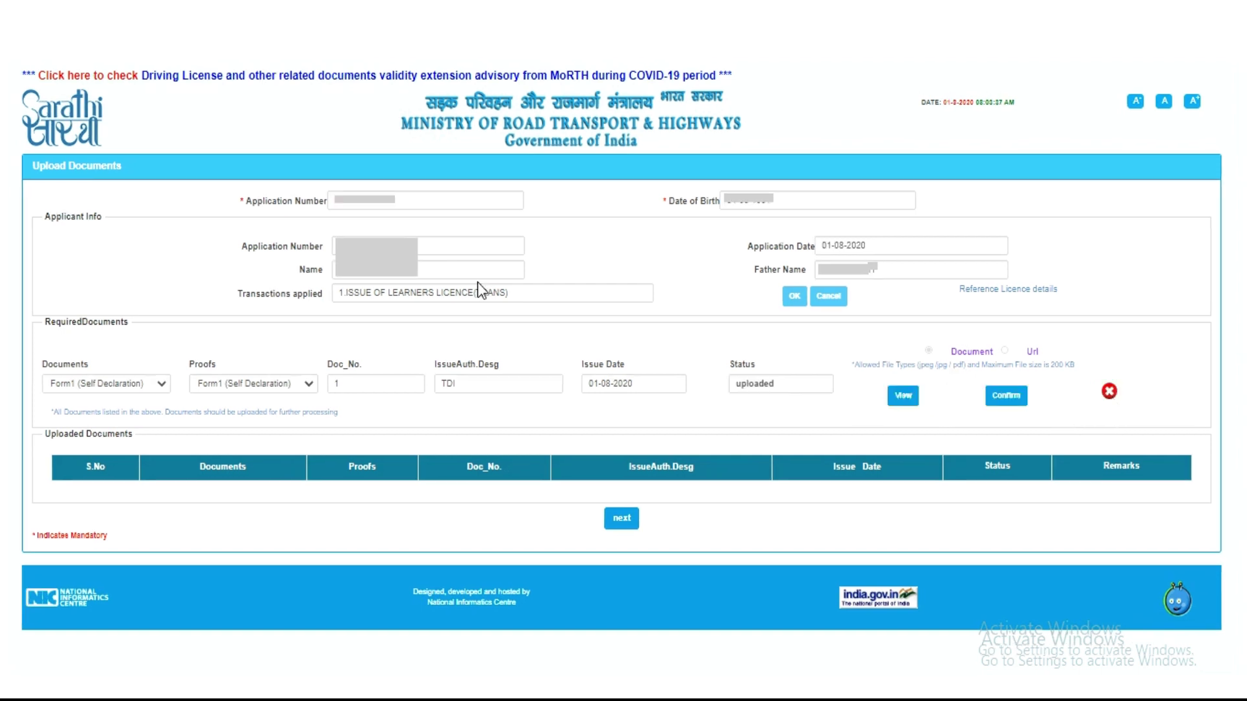
pyautogui.click(1011, 401)
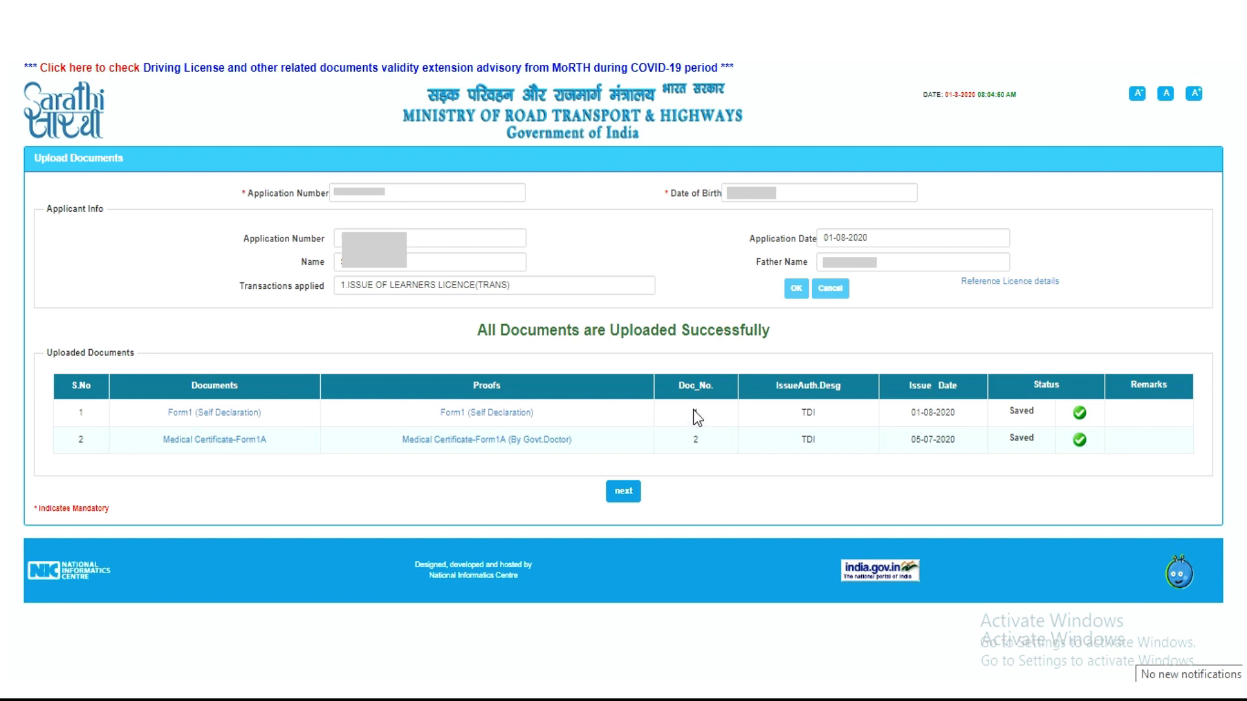
pyautogui.click(623, 492)
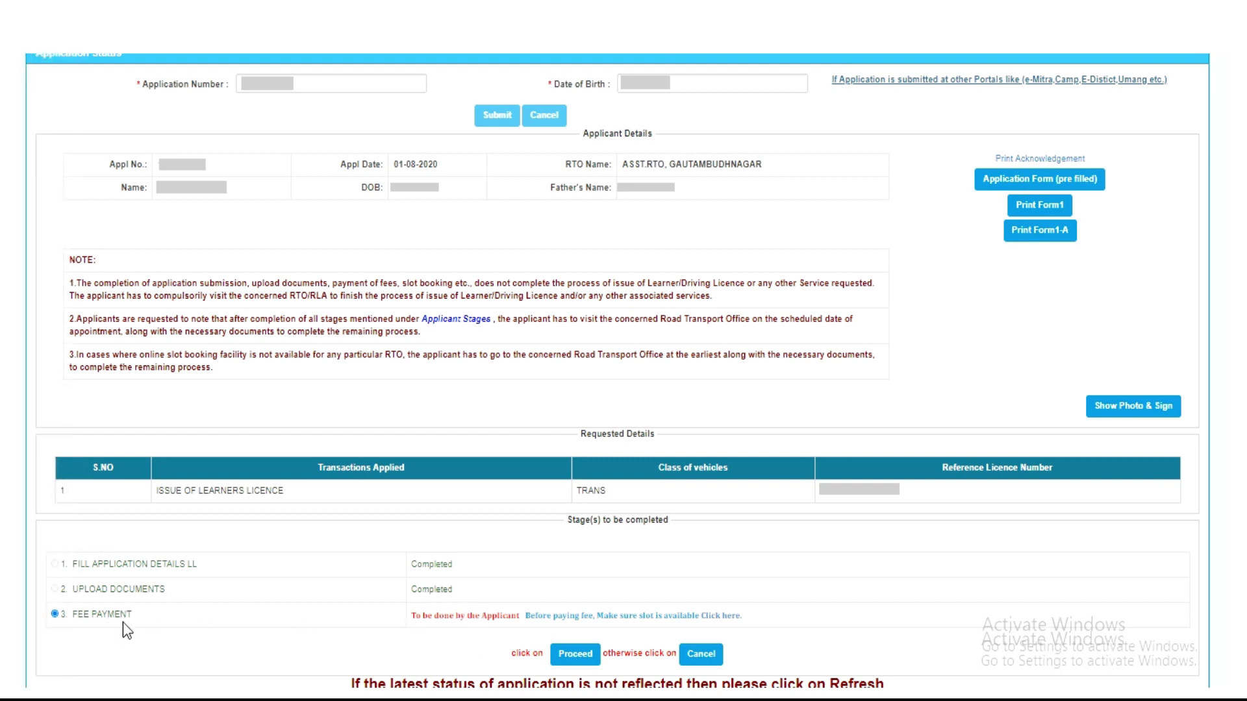
# Step: Proceed with the fee payment through State Bank of India, agreeing to the terms and conditions
pyautogui.click(575, 654)
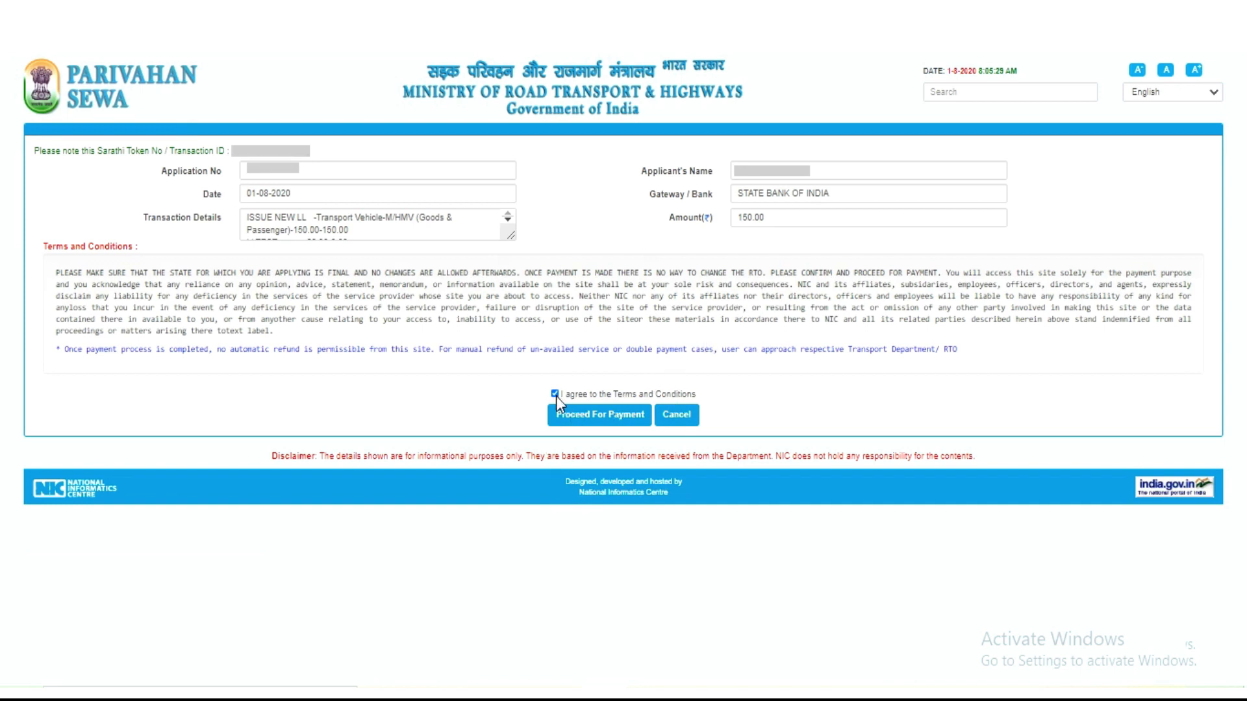
pyautogui.click(586, 416)
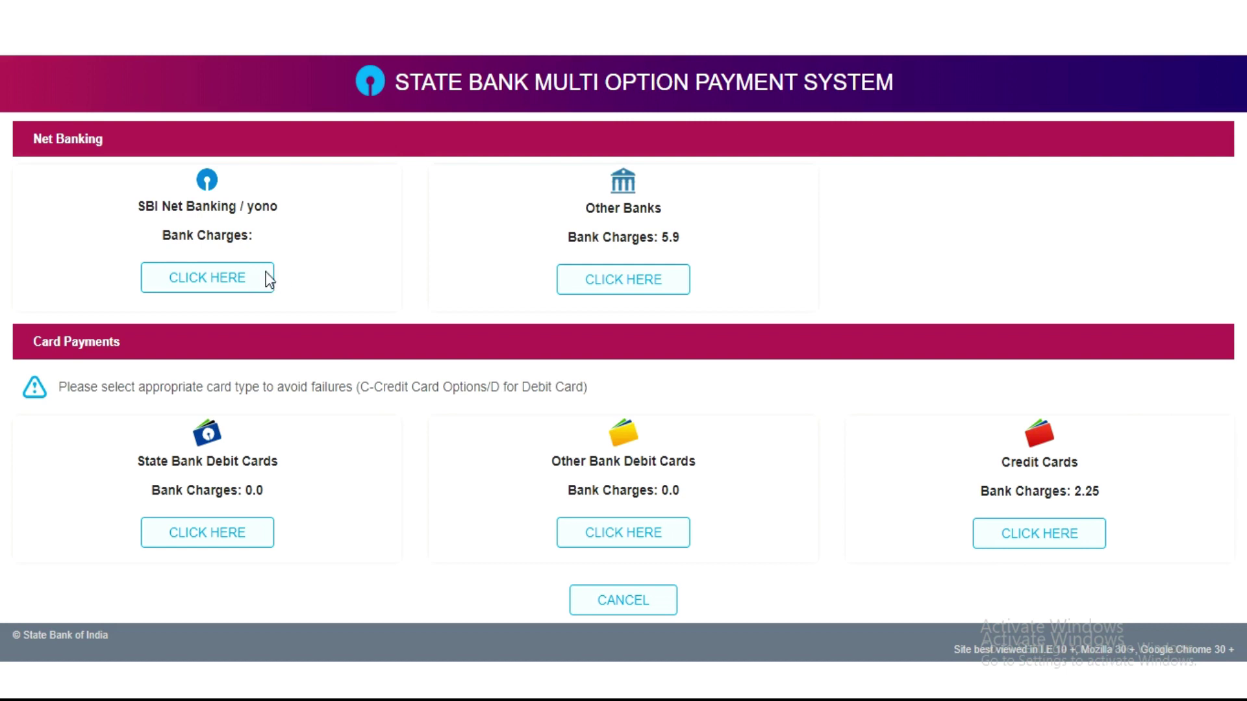
# Step: Choose SBI Net Banking / yono as the payment method for the licence fee
pyautogui.click(221, 278)
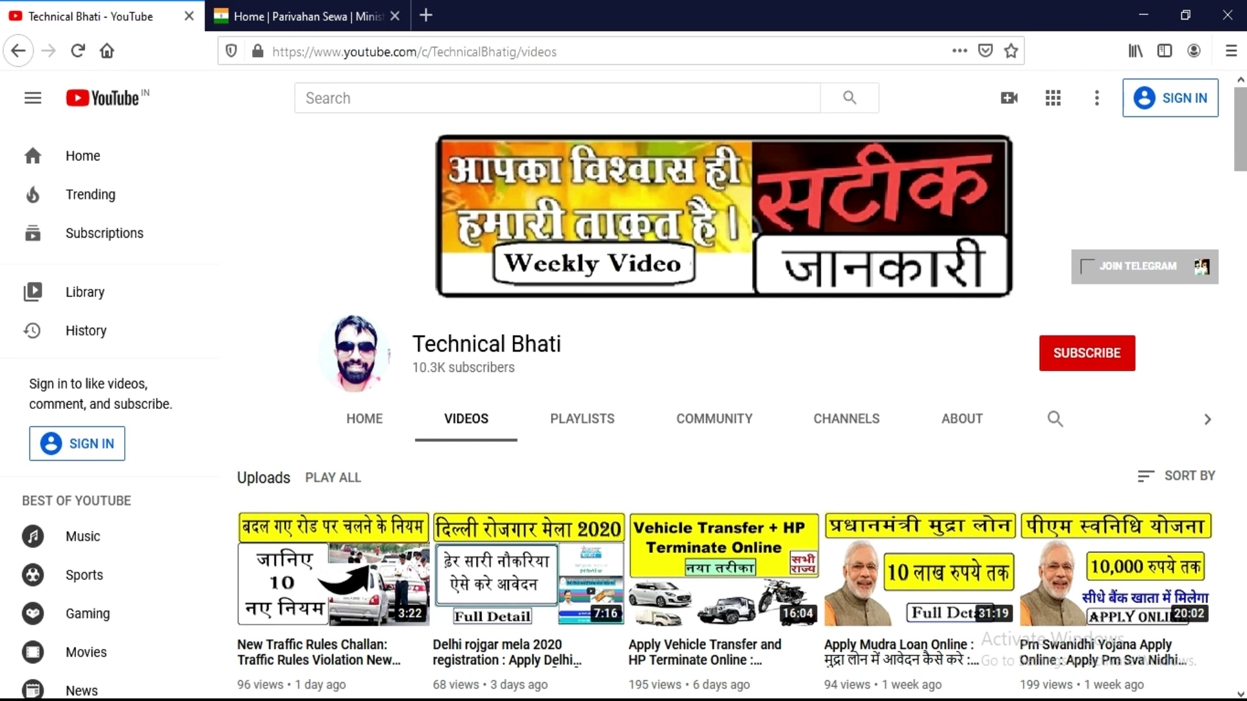
pyautogui.scroll(-3, 740, 389)
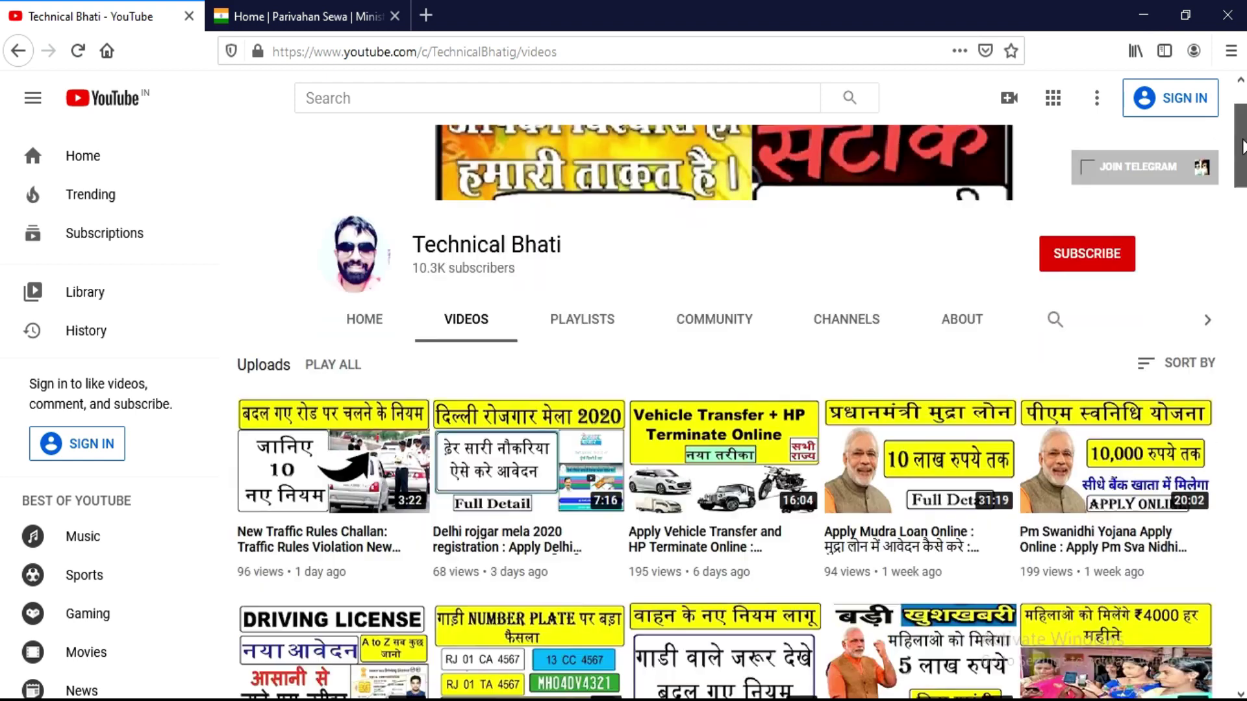
pyautogui.scroll(3, 1119, 155)
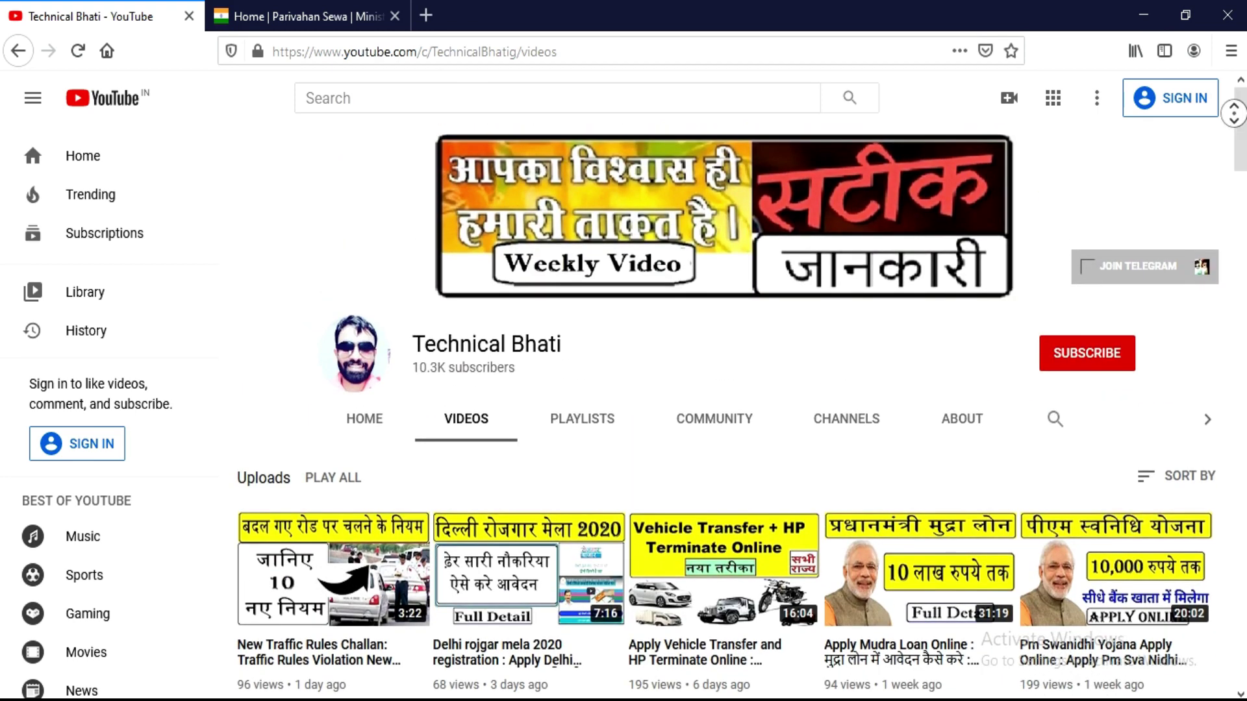
pyautogui.scroll(-1, 1123, 153)
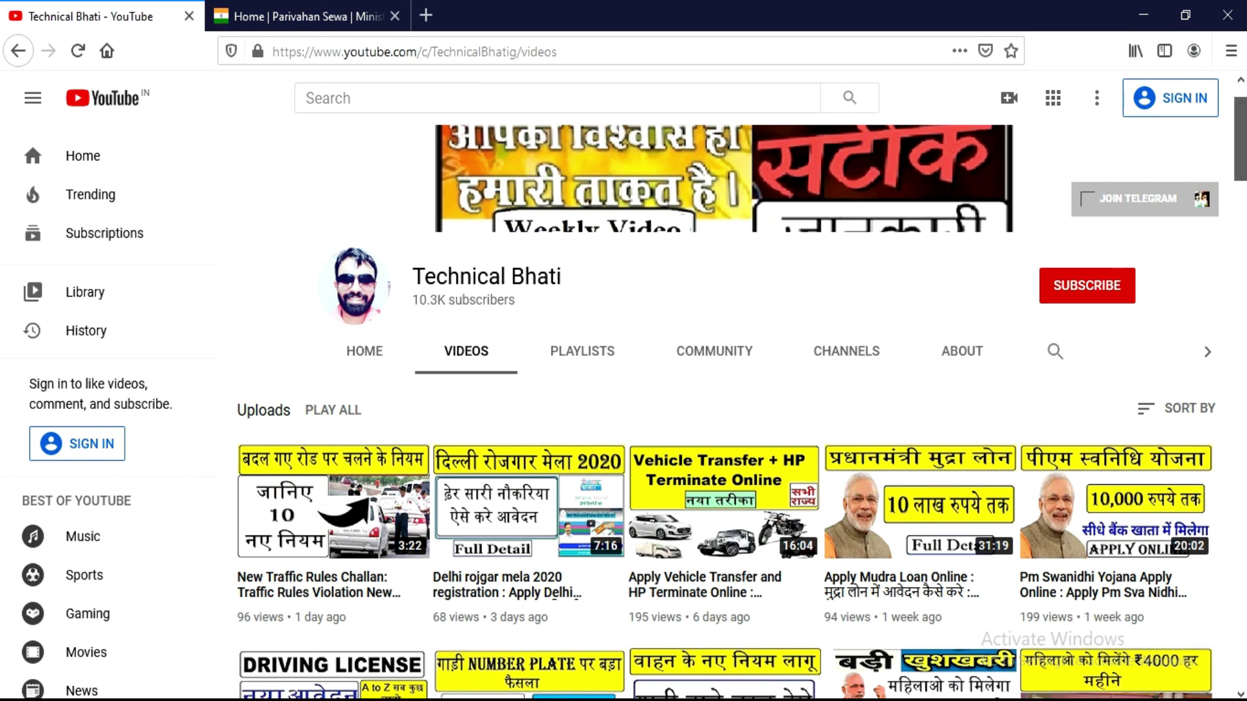
pyautogui.scroll(2, 1134, 147)
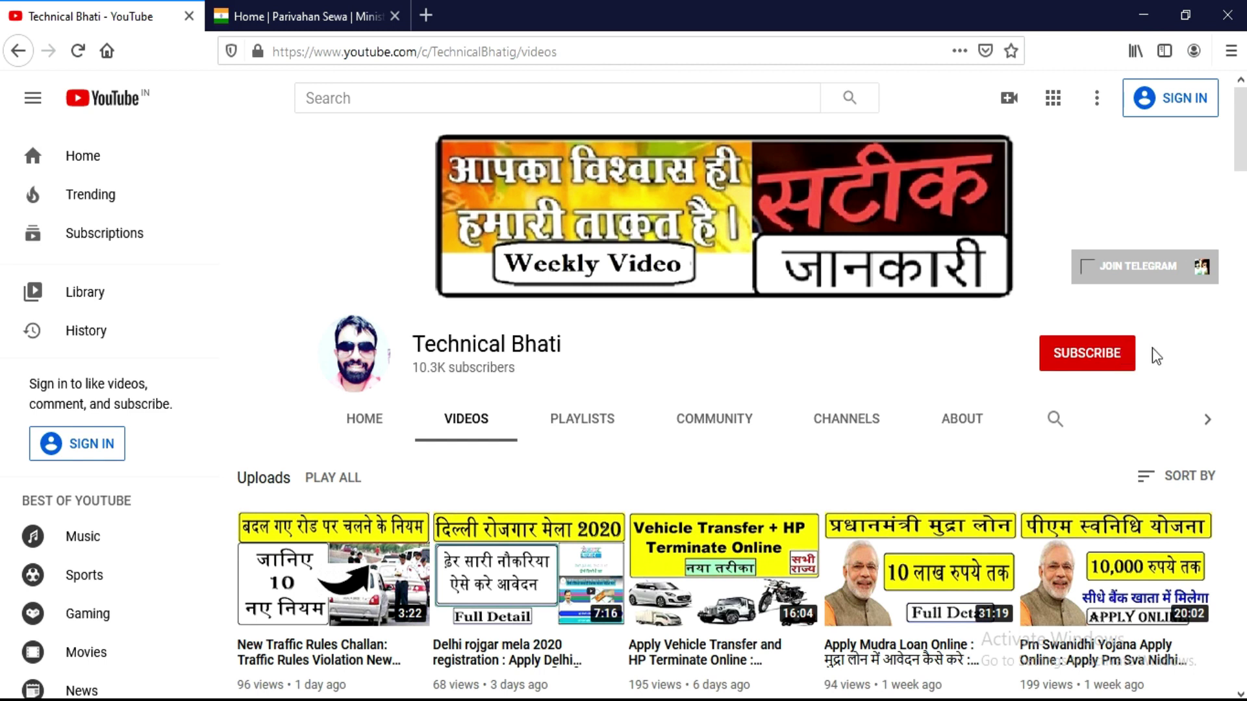
# Step: Open the YouTube channel's playlists and look through the created playlists from Driving Licence and Vehicle Related onward
pyautogui.click(610, 421)
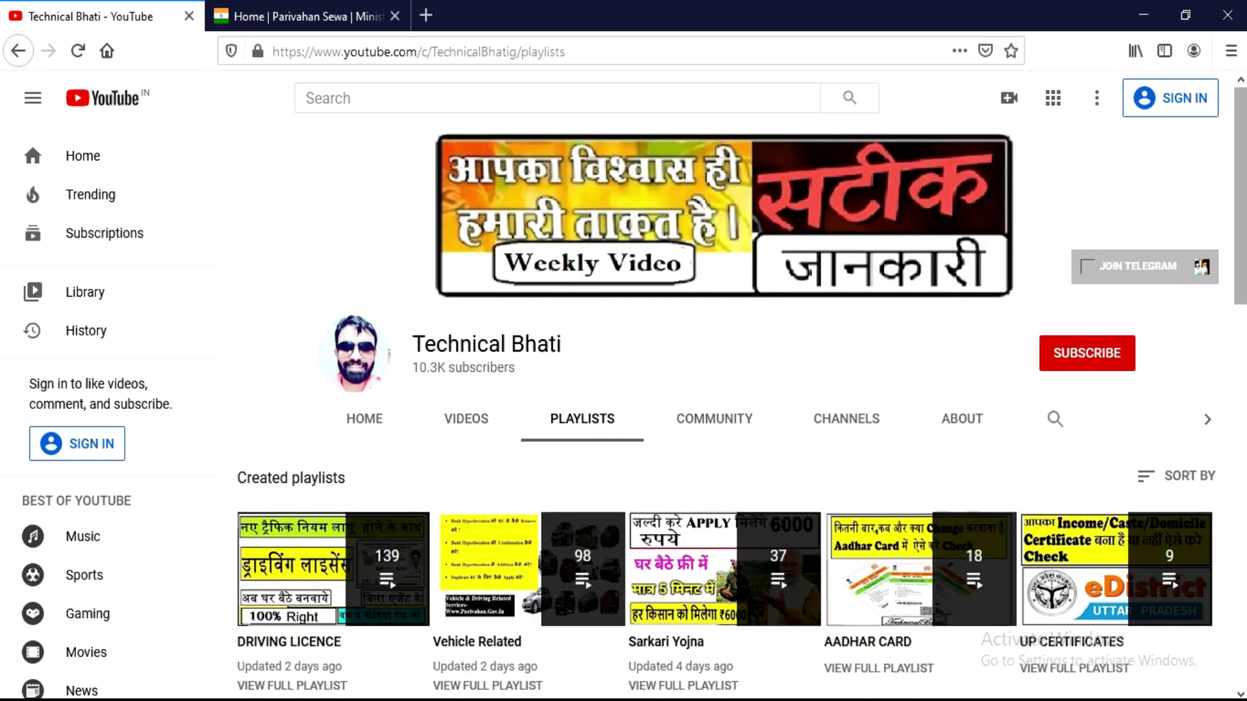
pyautogui.moveTo(1245, 195); pyautogui.dragTo(1245, 205)
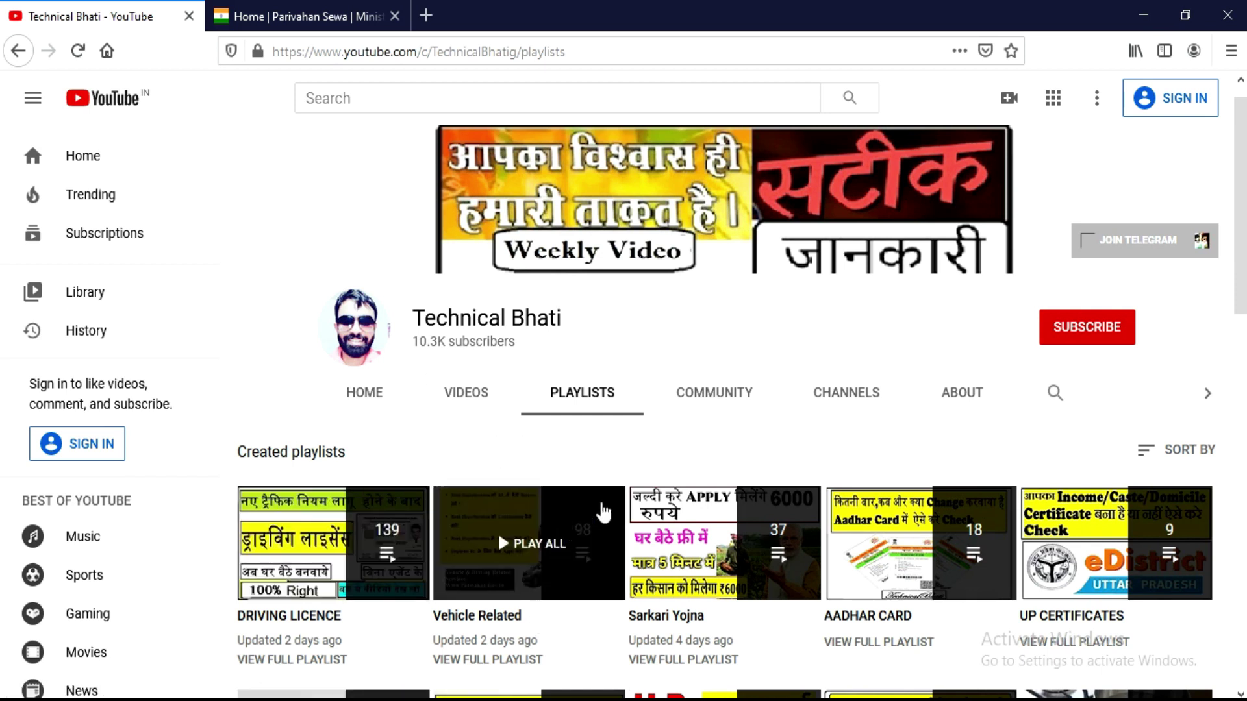
pyautogui.moveTo(509, 596)
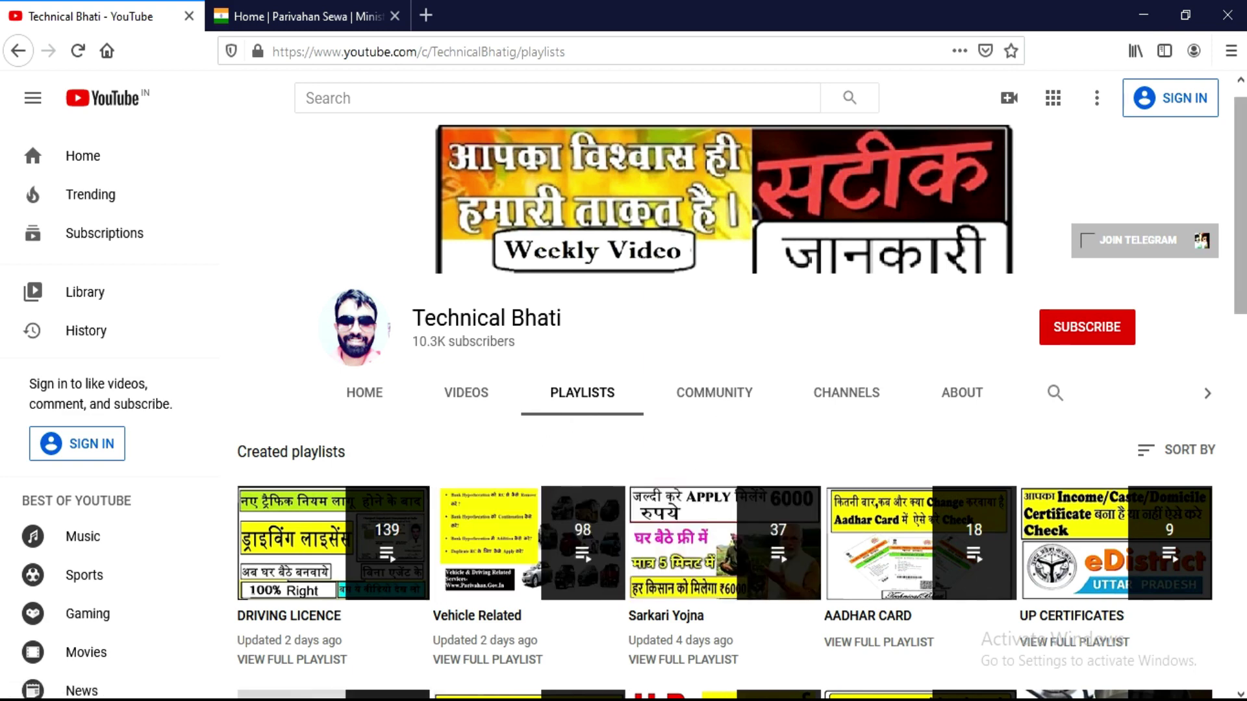
pyautogui.scroll(-5, 618, 463)
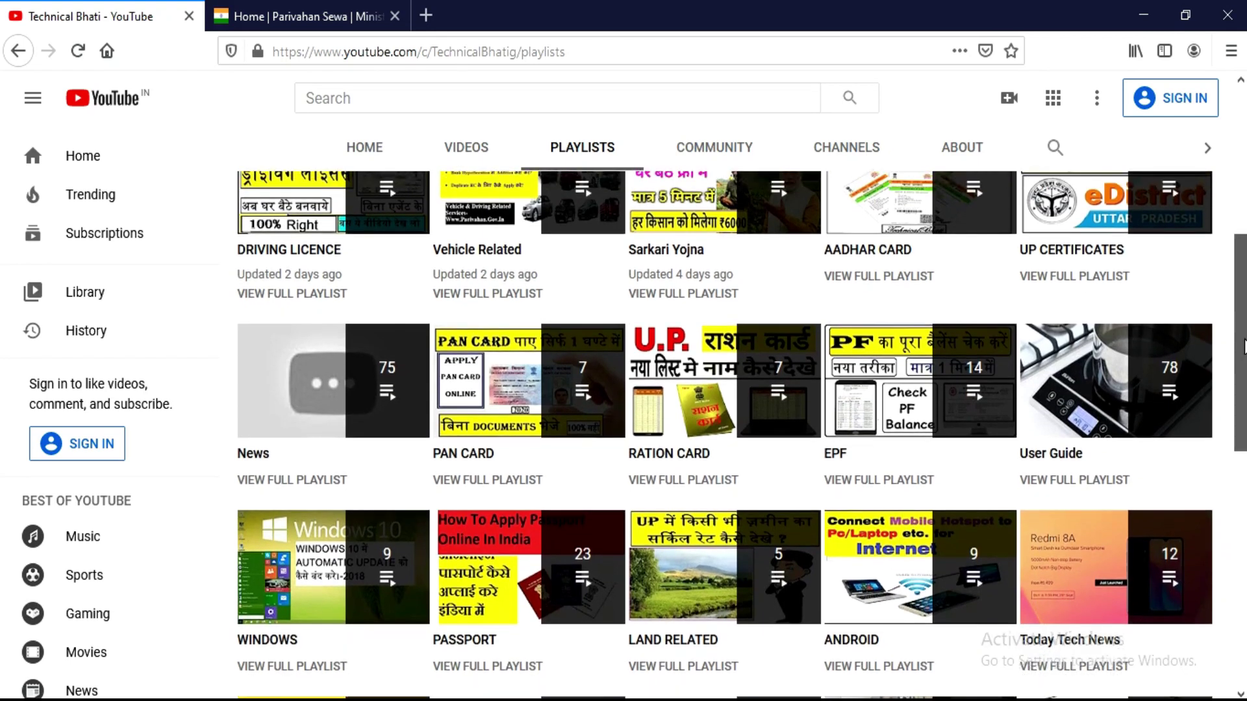
pyautogui.scroll(2, 1244, 294)
pyautogui.scroll(-4, 1243, 293)
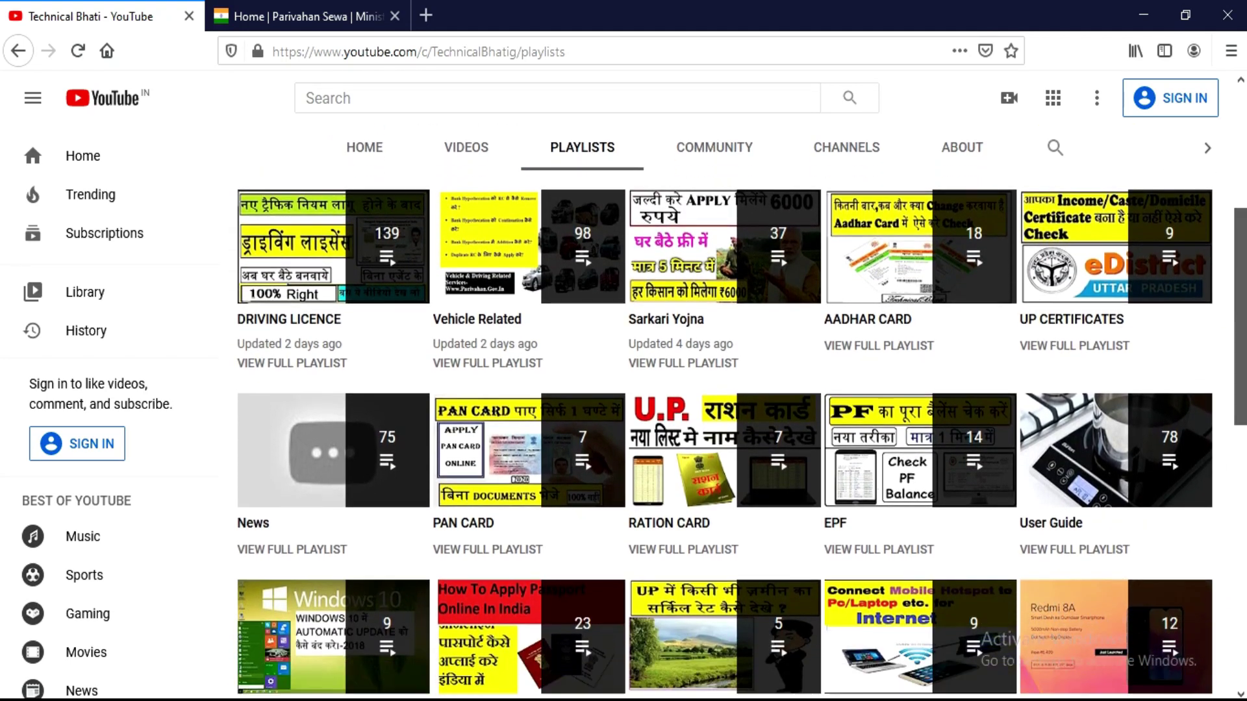
pyautogui.scroll(-1, 741, 412)
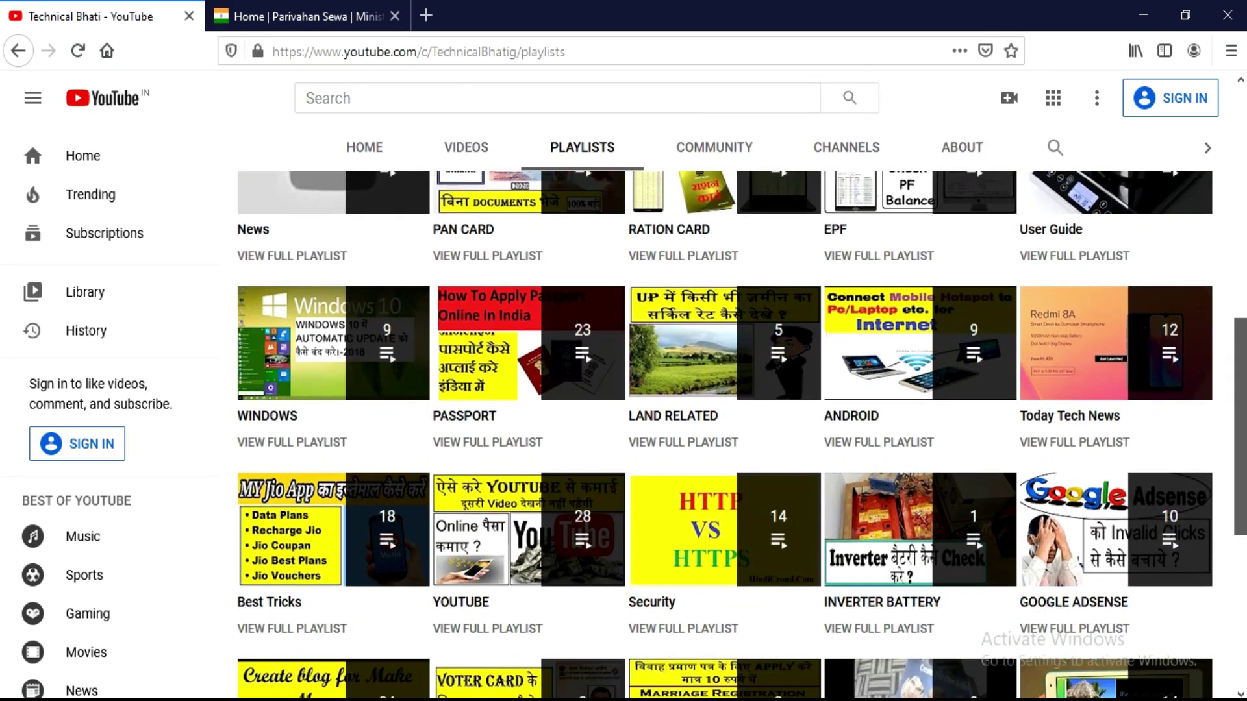
pyautogui.scroll(-5, 1244, 390)
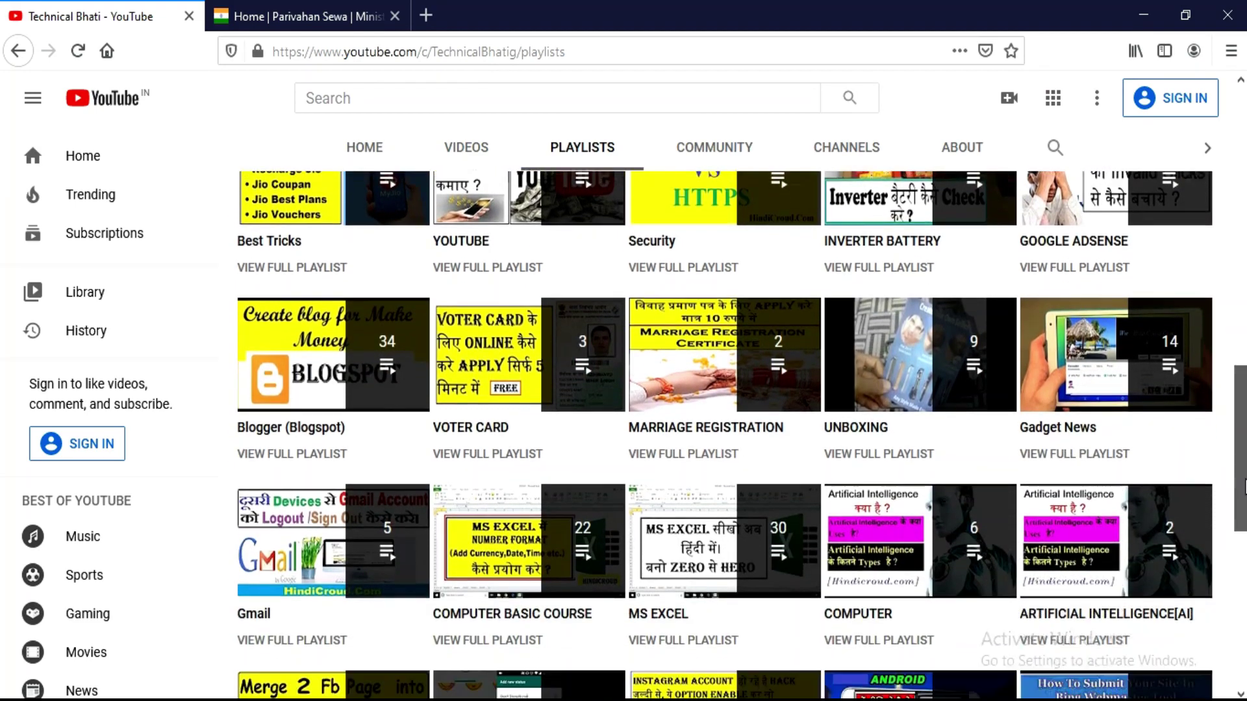
pyautogui.moveTo(1244, 487); pyautogui.dragTo(1228, 214)
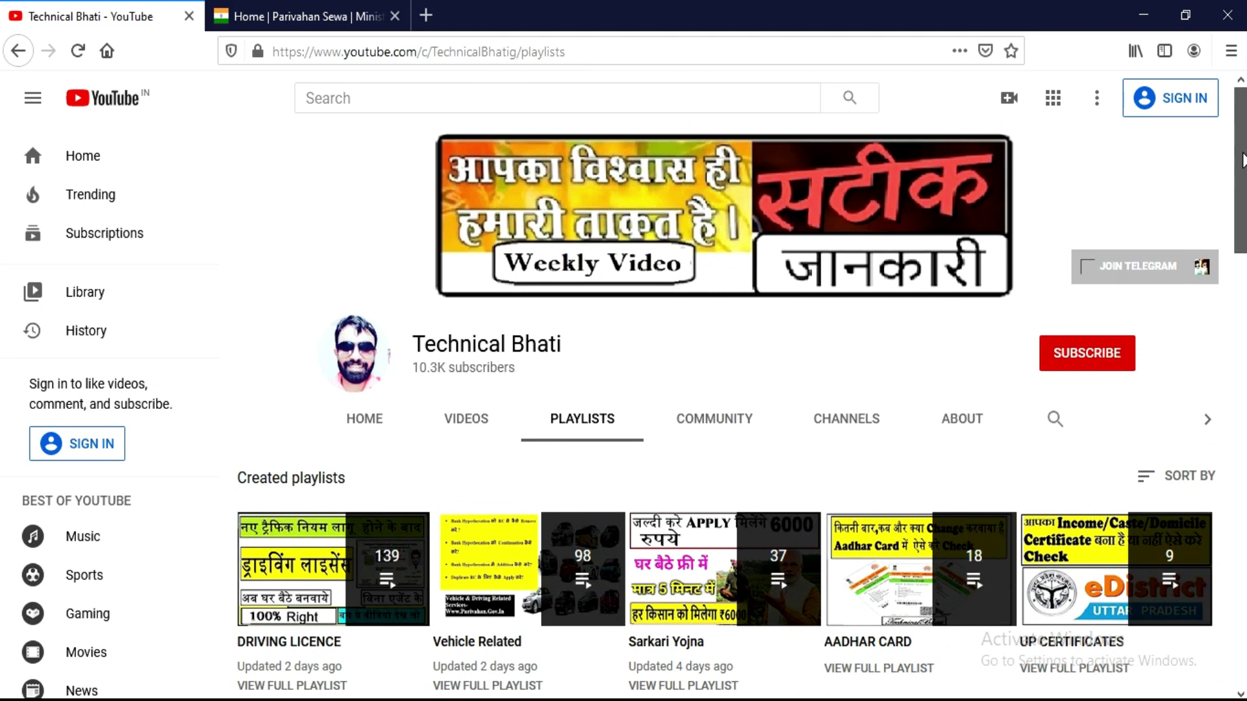